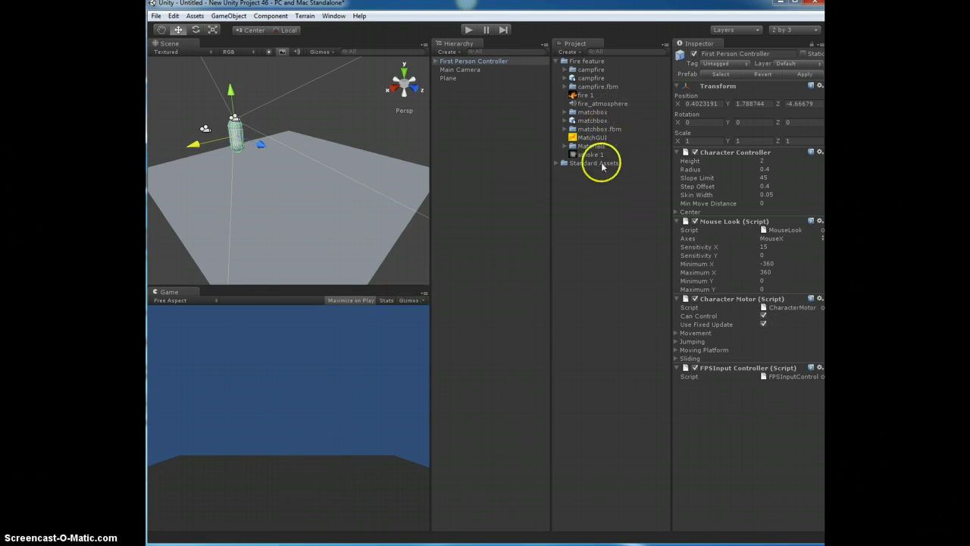
- Place the campfire model on the plane in front of the player and move it along Z to about 2.28
{"action": "left_click", "coordinate": [594, 78]}
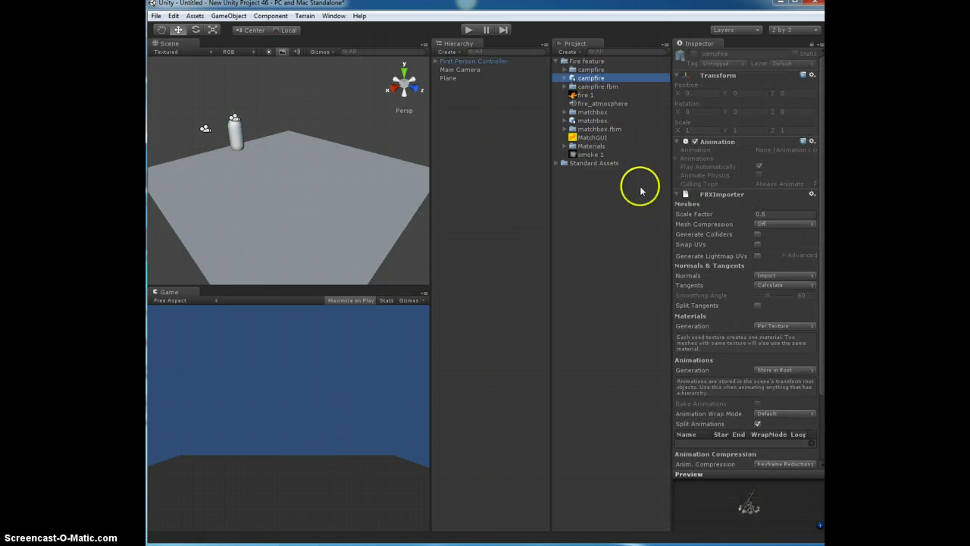
{"action": "left_click_drag", "start_coordinate": [747, 511], "coordinate": [775, 501]}
{"action": "left_click_drag", "start_coordinate": [588, 78], "coordinate": [324, 205]}
{"action": "mouse_move", "coordinate": [333, 118]}
{"action": "left_mouse_down"}
{"action": "mouse_move", "coordinate": [326, 102]}
{"action": "mouse_move", "coordinate": [329, 114]}
{"action": "left_mouse_up"}
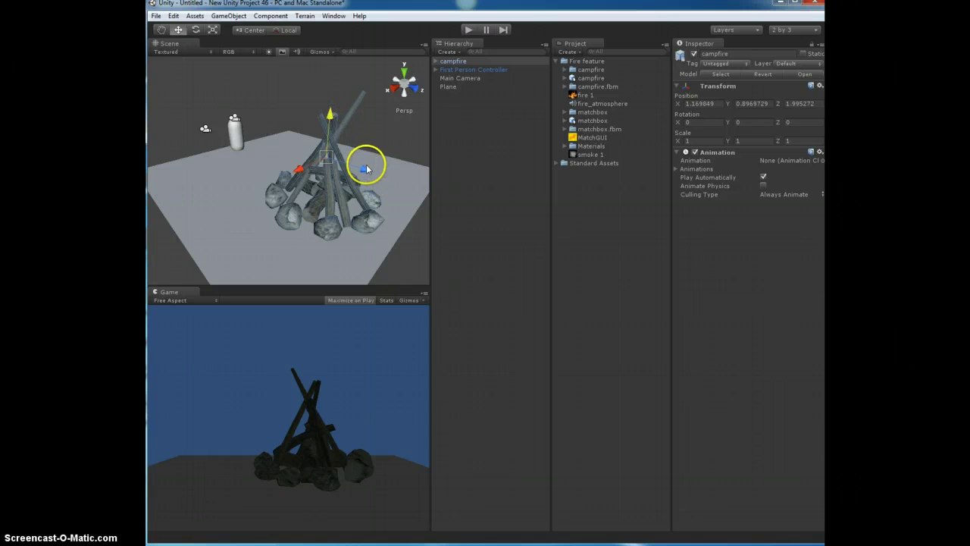
{"action": "left_click_drag", "start_coordinate": [365, 168], "coordinate": [384, 178]}
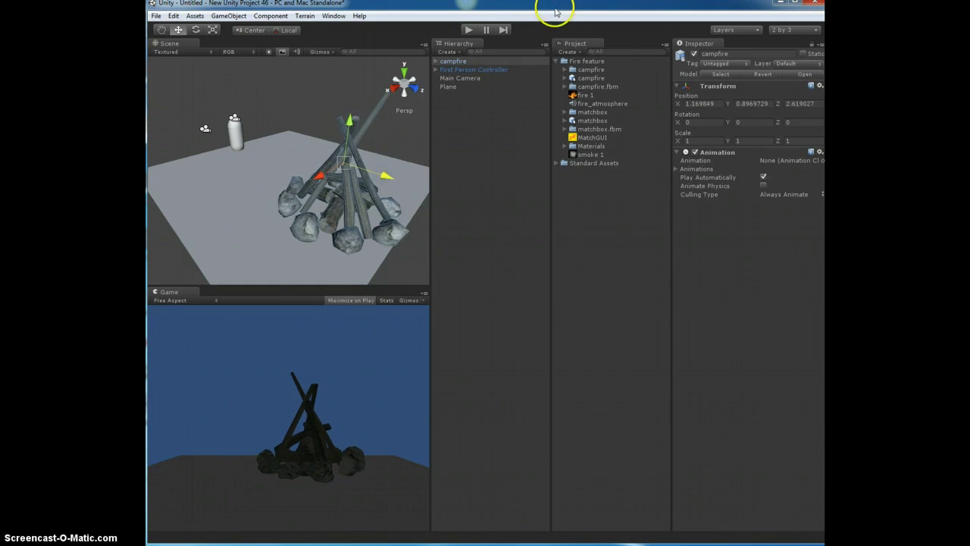
{"action": "left_click", "coordinate": [596, 78]}
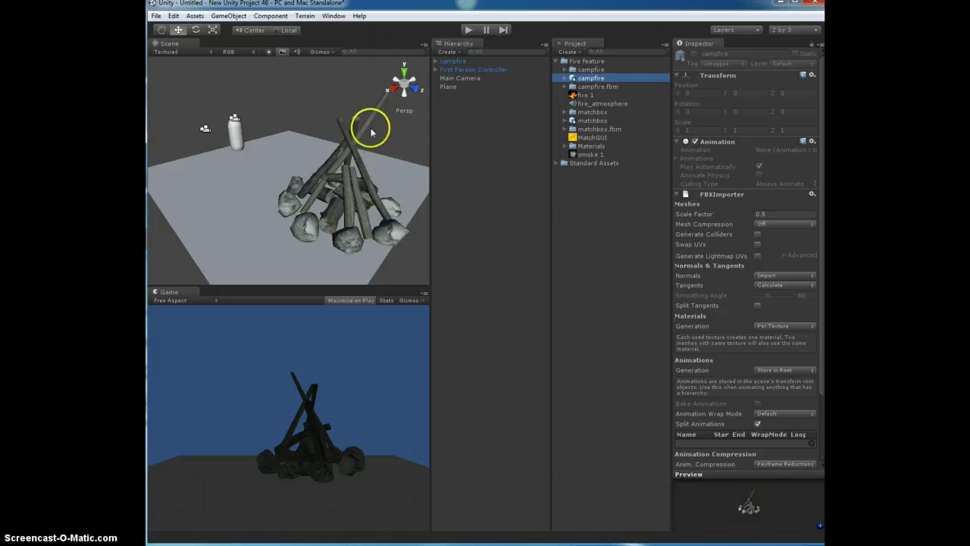
{"action": "left_click", "coordinate": [453, 61]}
{"action": "left_click_drag", "start_coordinate": [385, 174], "coordinate": [376, 173]}
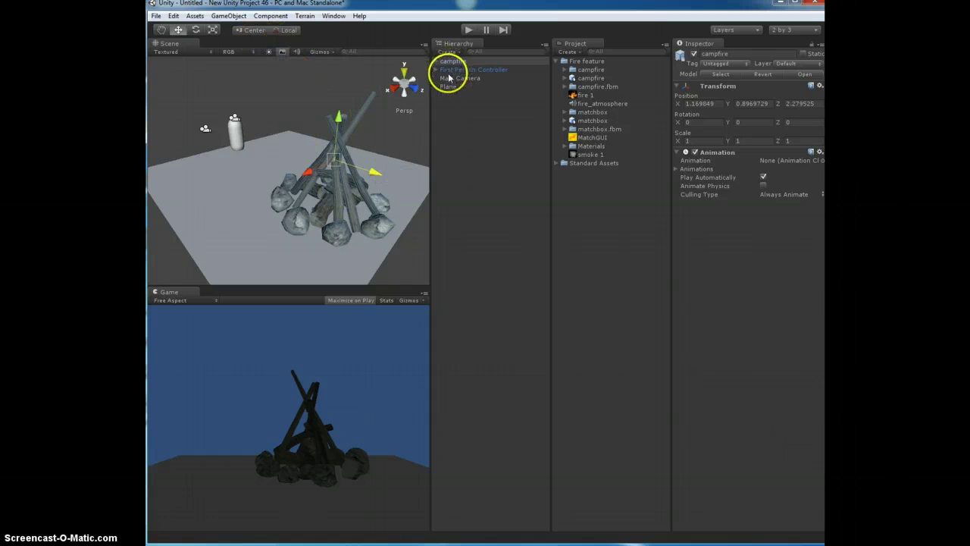
- Add a Capsule Collider to the campfire, accepting the loss of its prefab parent
{"action": "left_click", "coordinate": [269, 16]}
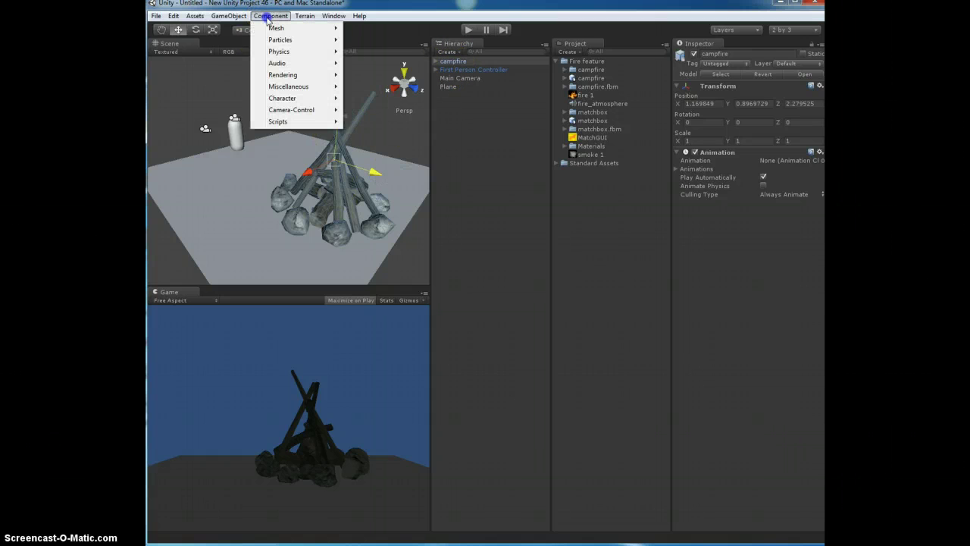
{"action": "mouse_move", "coordinate": [282, 53]}
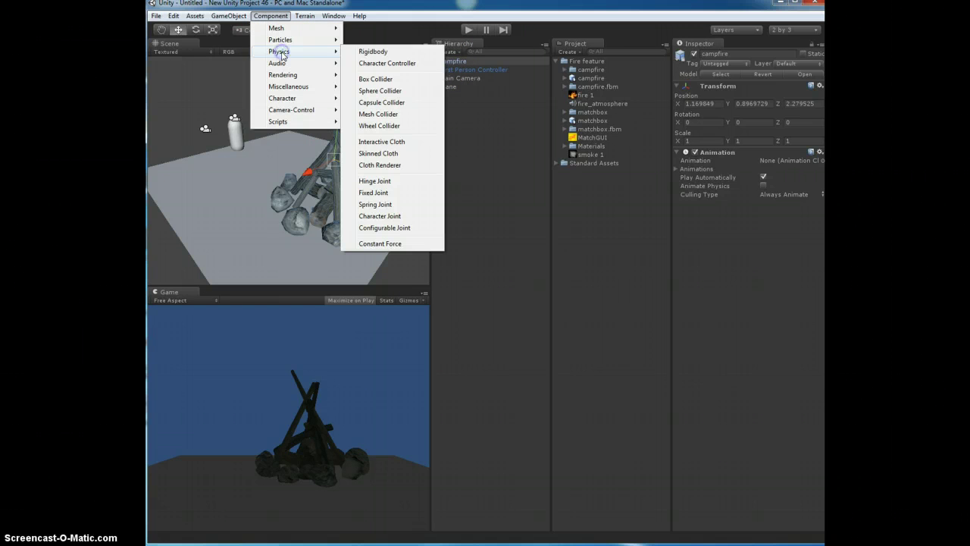
{"action": "left_click", "coordinate": [390, 101]}
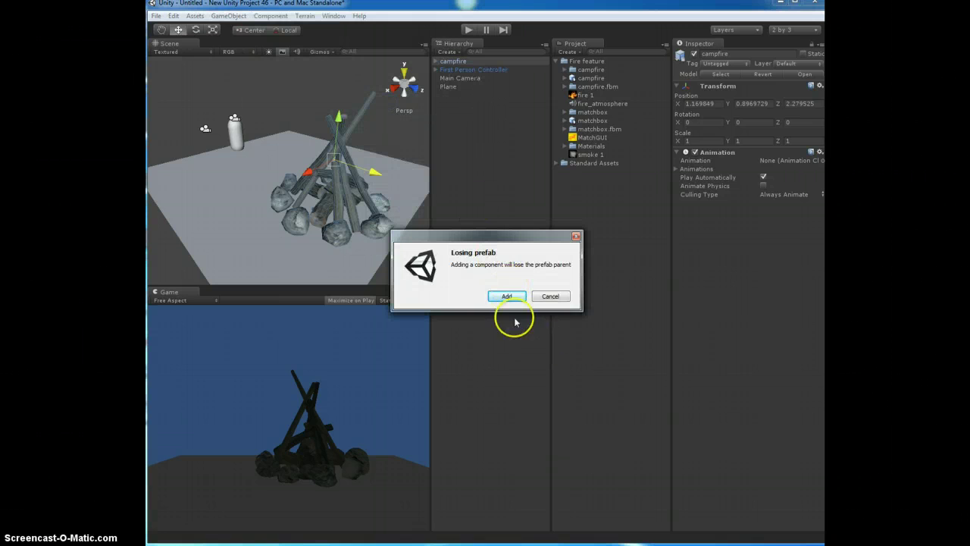
{"action": "left_click", "coordinate": [506, 296]}
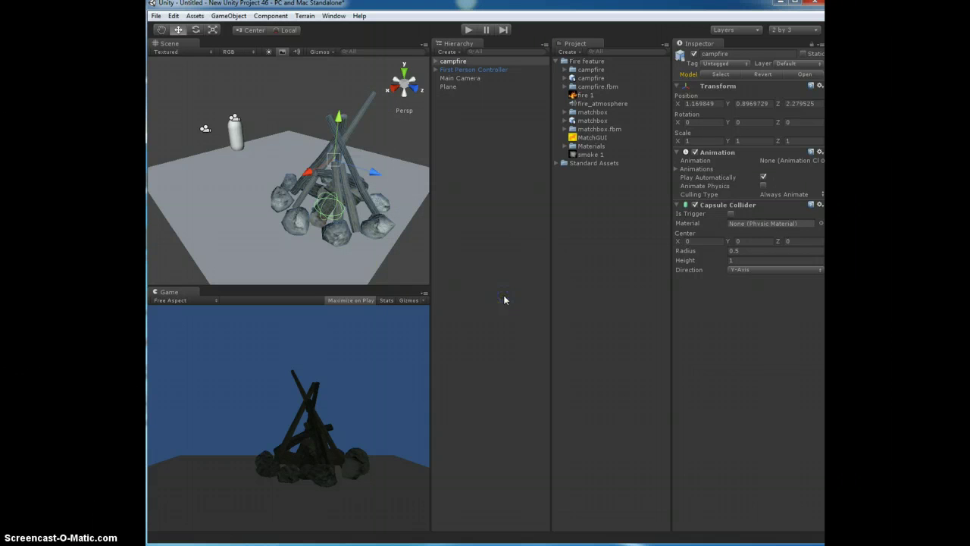
- Set the campfire's capsule collider to radius 2, height 5 and center Y 1.5, and check its fit from the side
{"action": "left_click", "coordinate": [339, 200]}
{"action": "left_click", "coordinate": [705, 254]}
{"action": "type", "text": "2"}
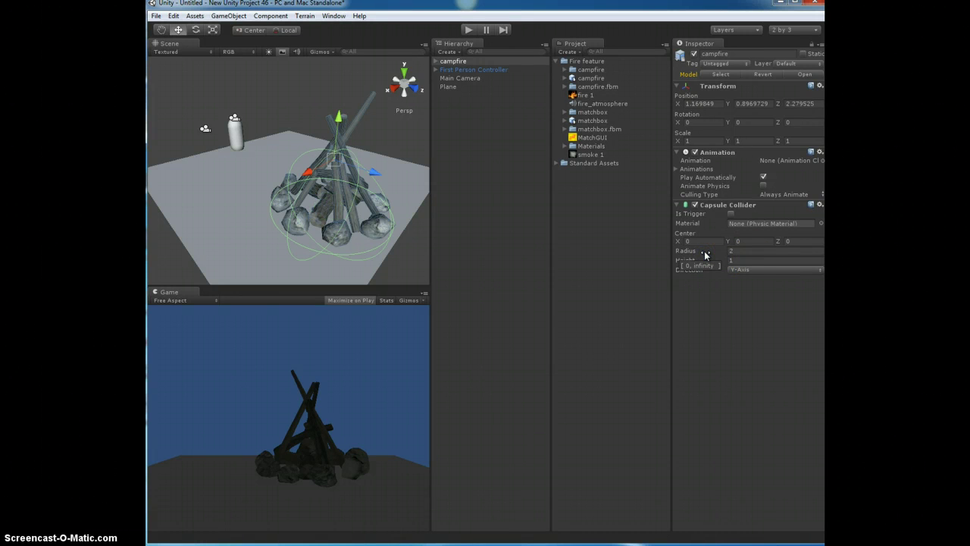
{"action": "left_click", "coordinate": [705, 261]}
{"action": "type", "text": "5"}
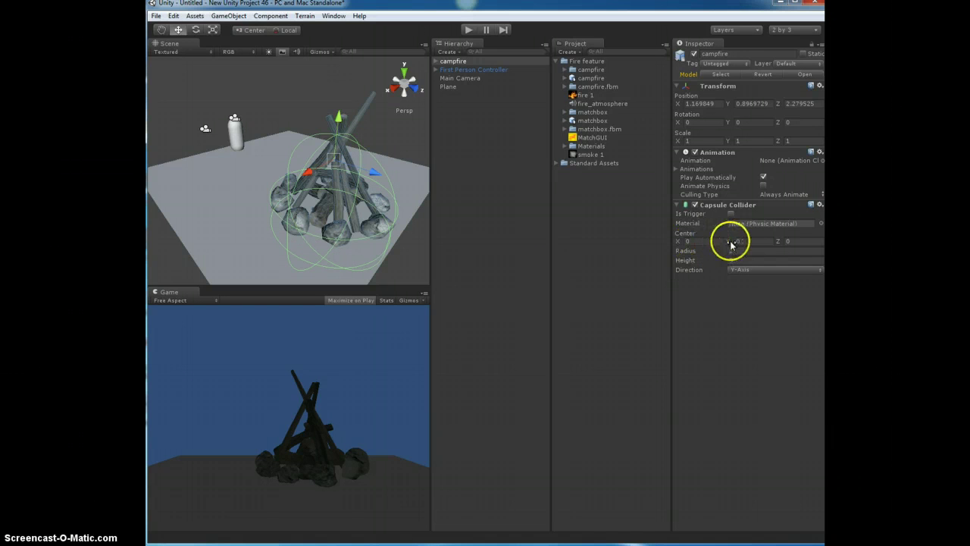
{"action": "left_click", "coordinate": [726, 242]}
{"action": "type", "text": "1.5"}
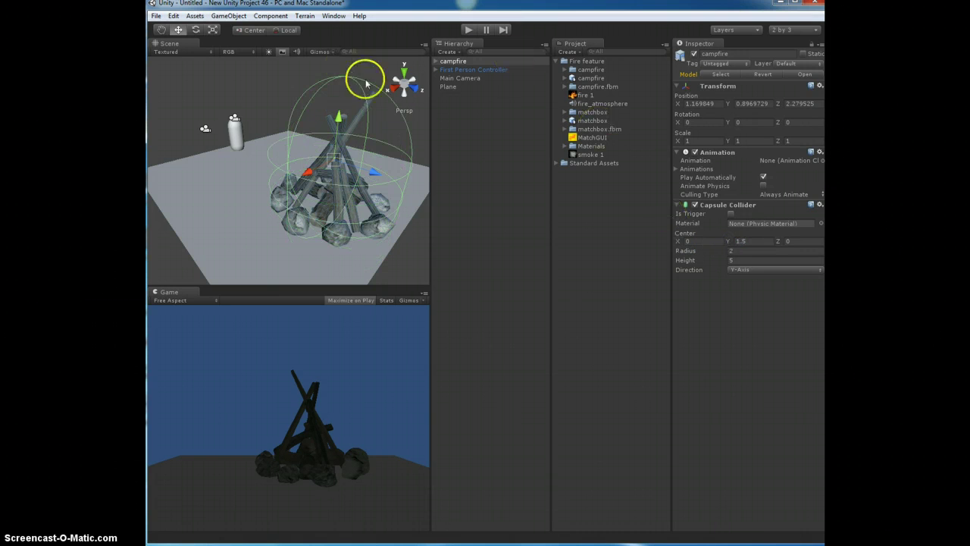
{"action": "left_click", "coordinate": [393, 90]}
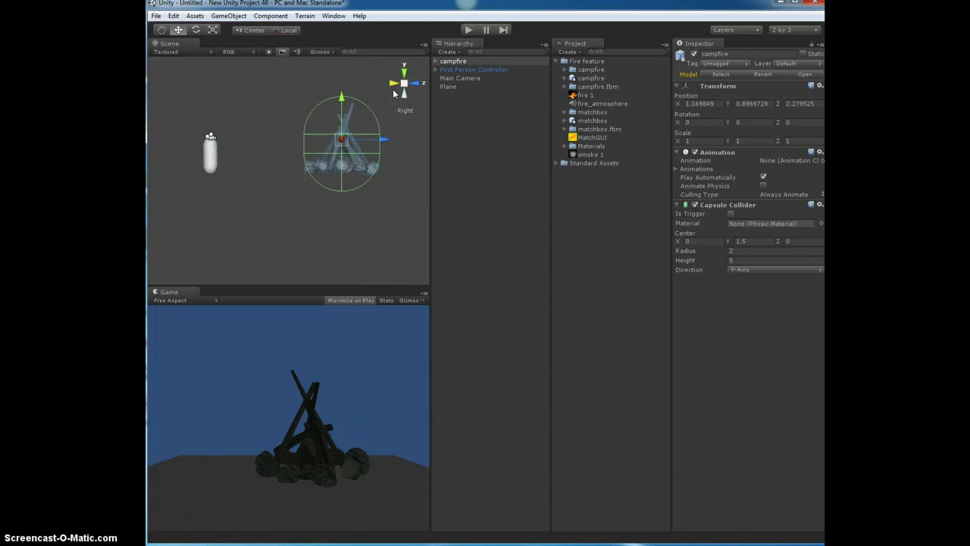
{"action": "left_click_drag", "start_coordinate": [399, 87], "coordinate": [395, 188]}
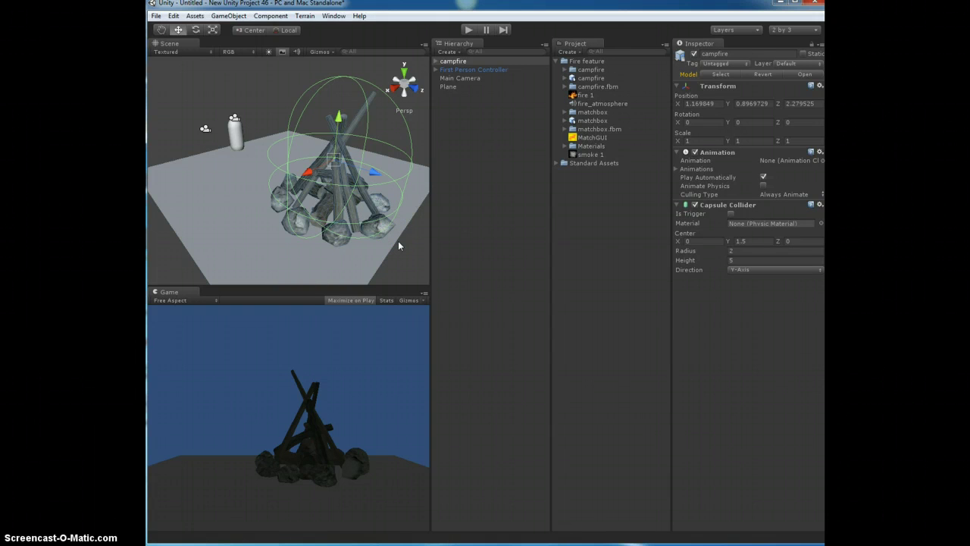
- Create a particle system named FireSystem and move it beside the campfire to about X 0.40, Z -1.05
{"action": "left_click", "coordinate": [239, 16]}
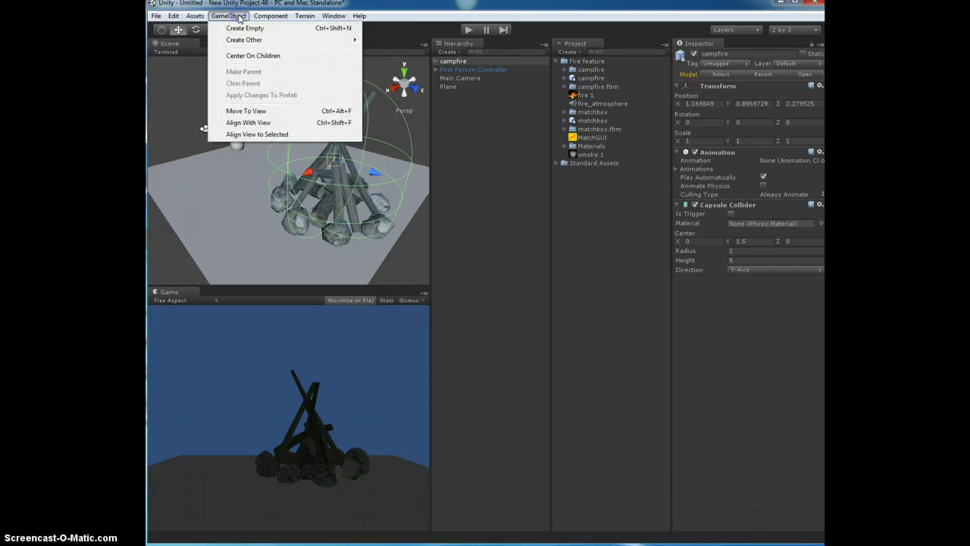
{"action": "mouse_move", "coordinate": [244, 40]}
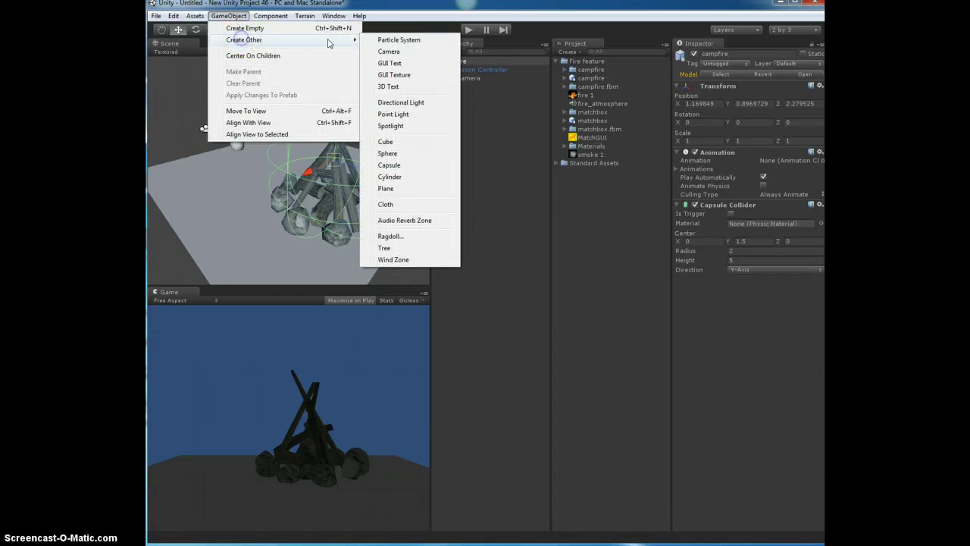
{"action": "left_click", "coordinate": [406, 40]}
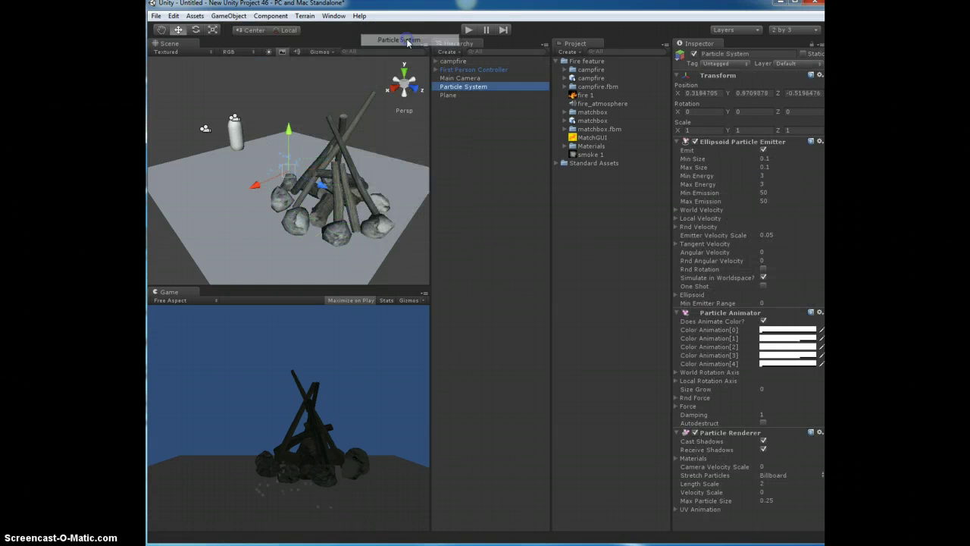
{"action": "key", "text": "F2"}
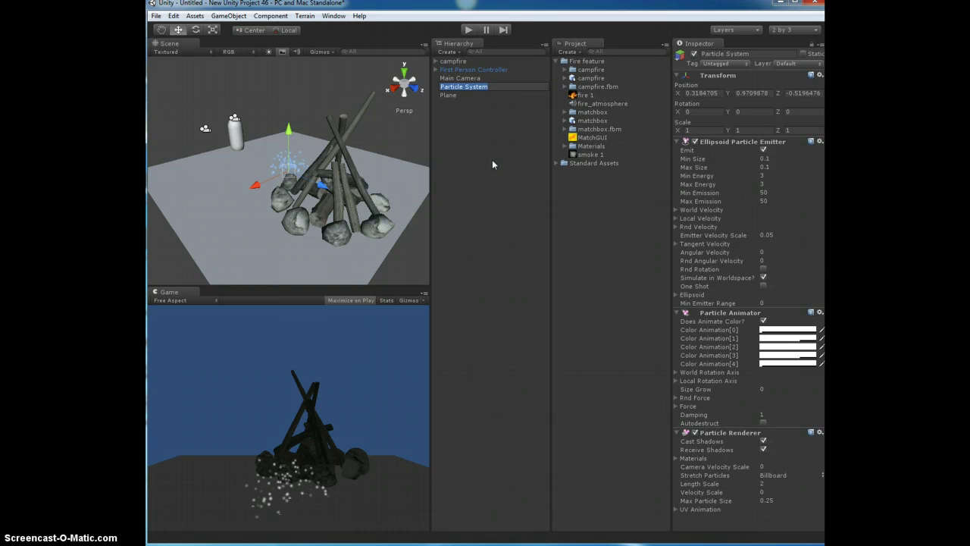
{"action": "type", "text": "FireSys"}
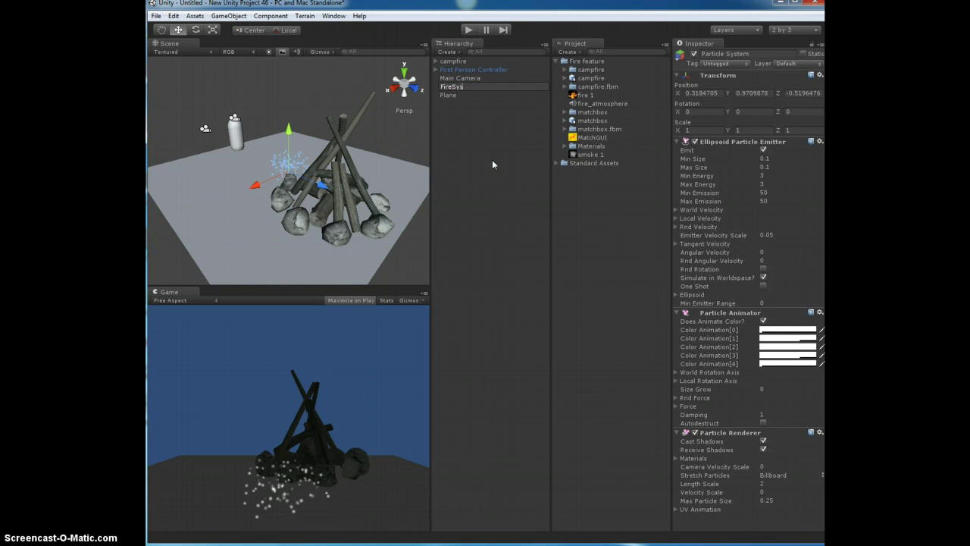
{"action": "type", "text": "tem"}
{"action": "key", "text": "Return"}
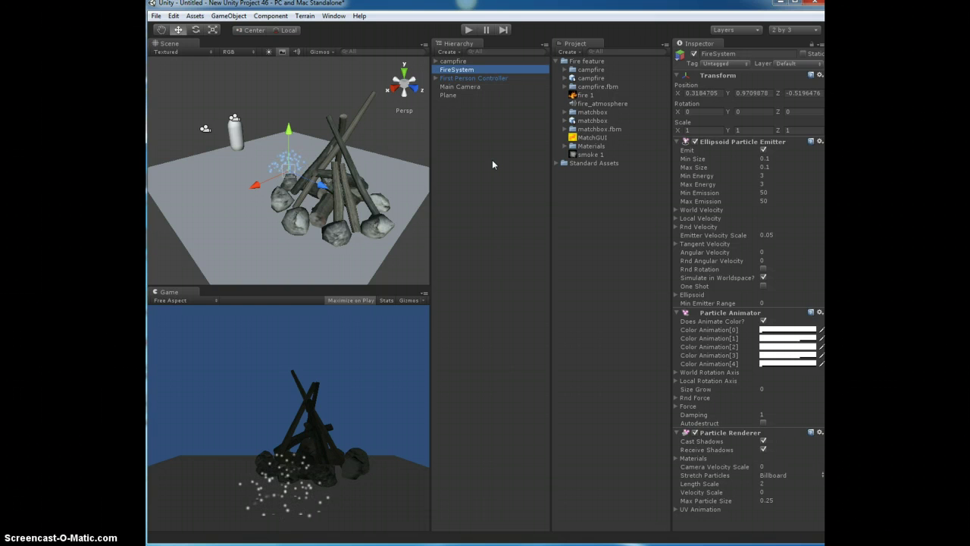
{"action": "left_click", "coordinate": [493, 147]}
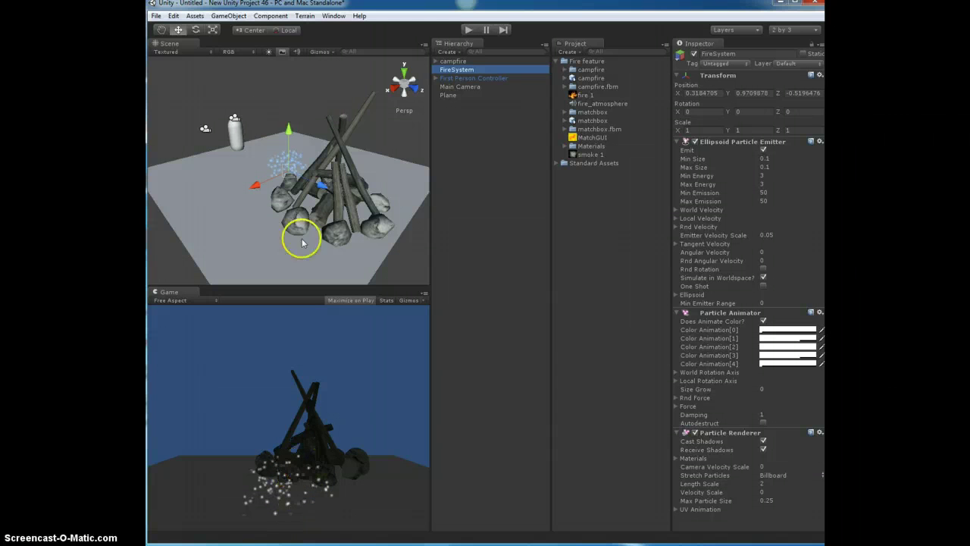
{"action": "left_click_drag", "start_coordinate": [259, 184], "coordinate": [313, 183]}
{"action": "left_click_drag", "start_coordinate": [411, 264], "coordinate": [417, 254]}
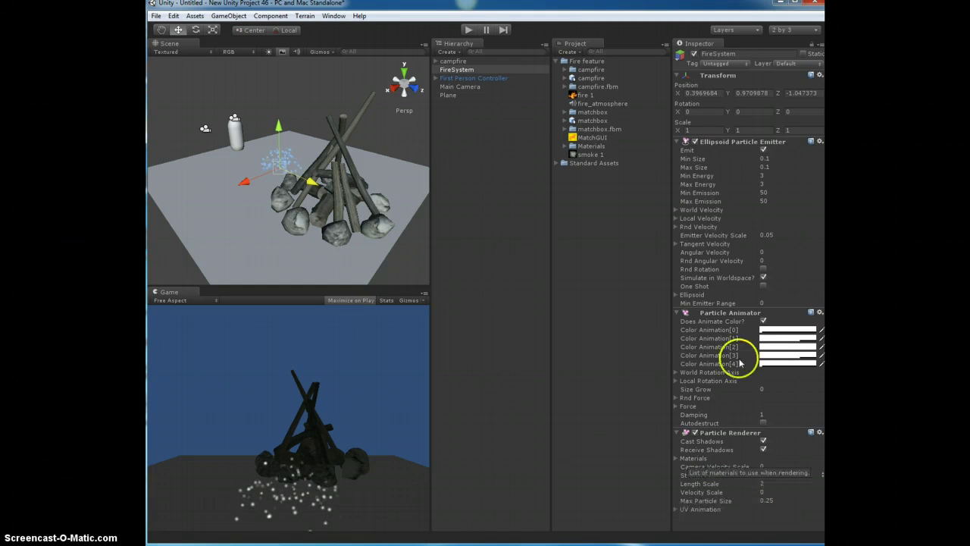
- Set the FireSystem emitter's Min Size to 0.5, Max Size to 2, Min Energy to 1 and Max Energy to 1.5
{"action": "left_click", "coordinate": [771, 158]}
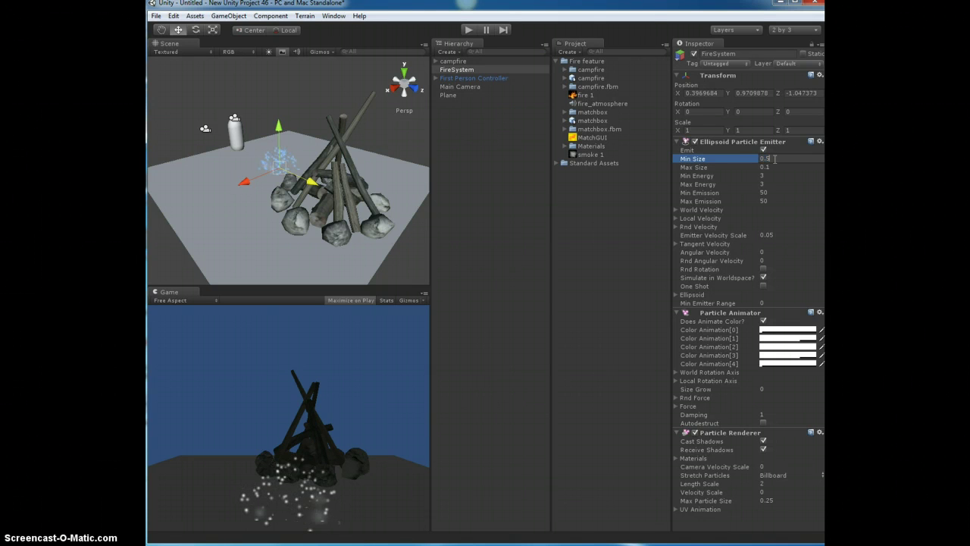
{"action": "key", "text": "Tab"}
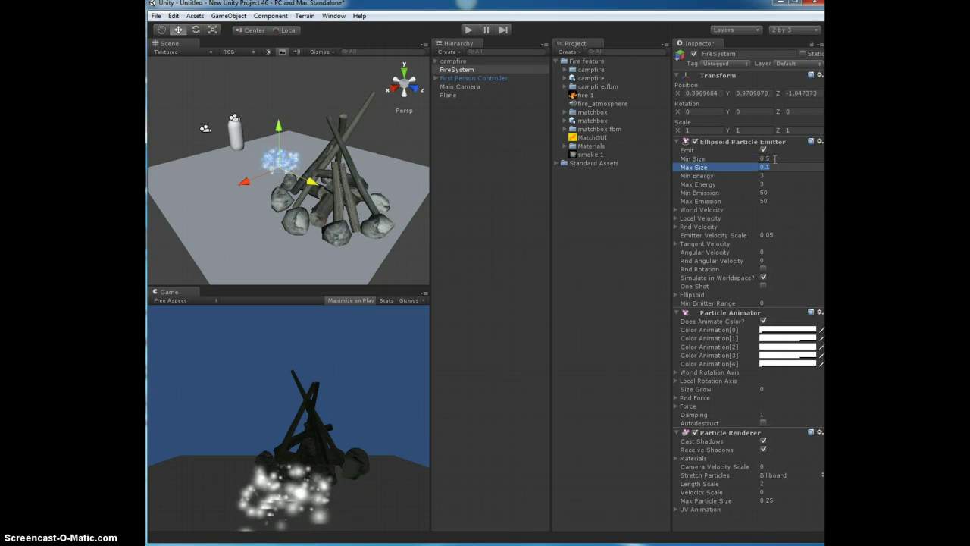
{"action": "type", "text": "2"}
{"action": "key", "text": "Tab"}
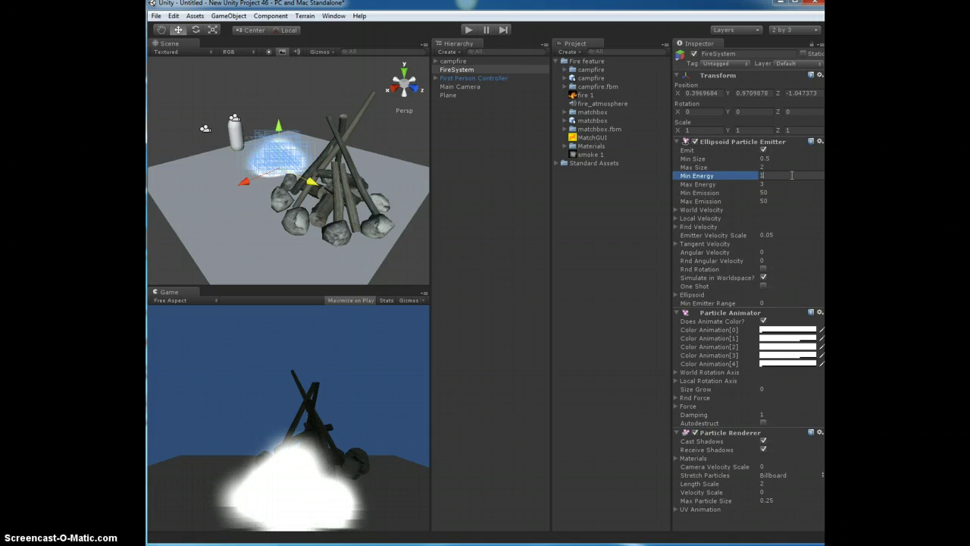
{"action": "key", "text": "Tab"}
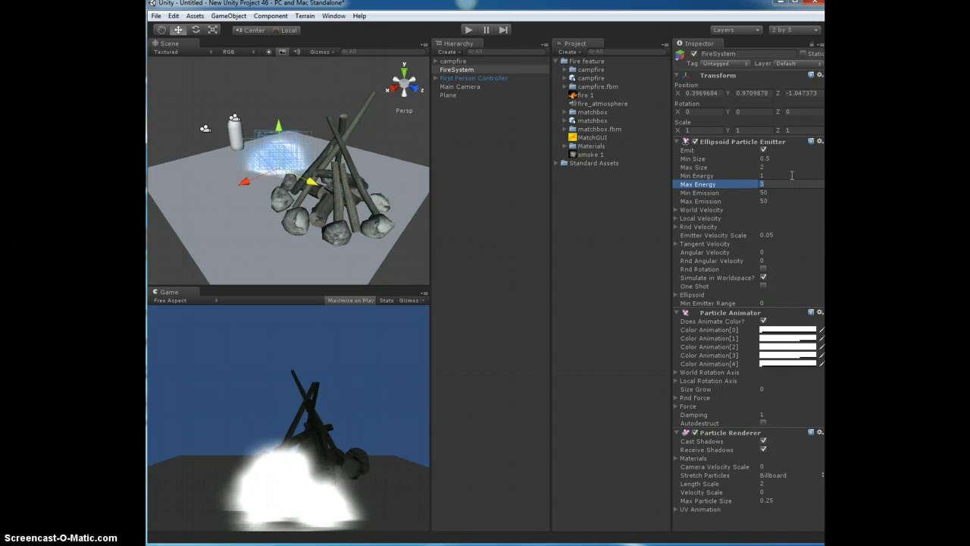
{"action": "type", "text": "1.5"}
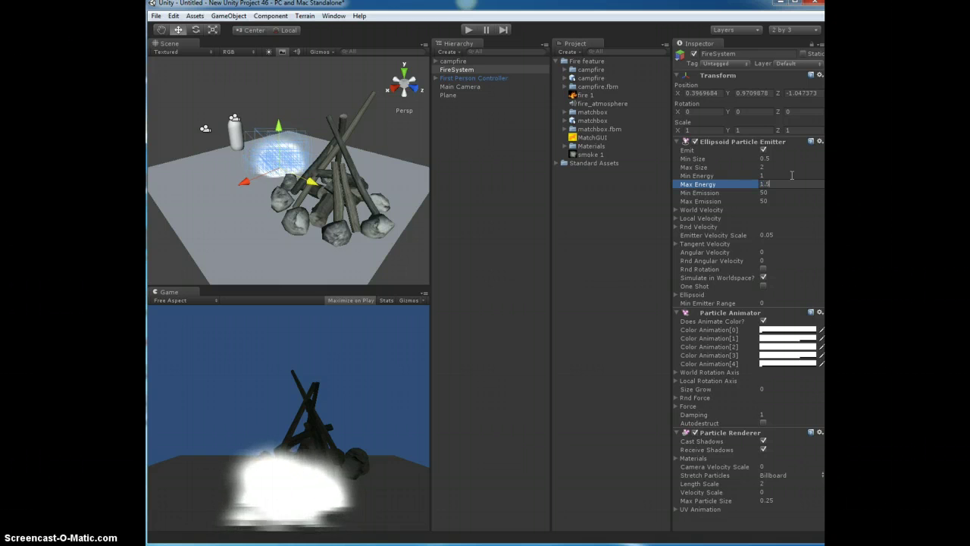
{"action": "key", "text": "Tab"}
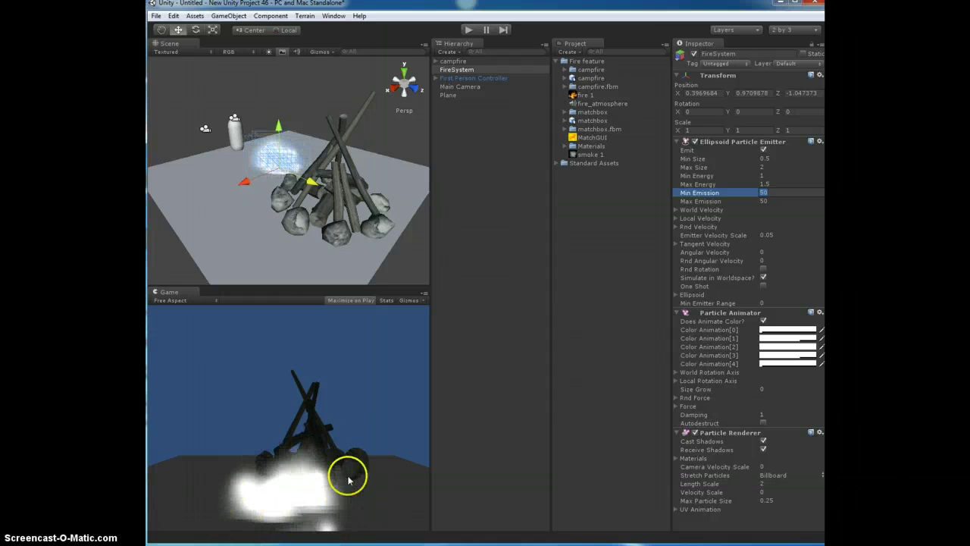
- Set the emitter's Min Emission to 15 and Max Emission to 20, and raise FireSystem to about Y 1.61
{"action": "left_click", "coordinate": [808, 175]}
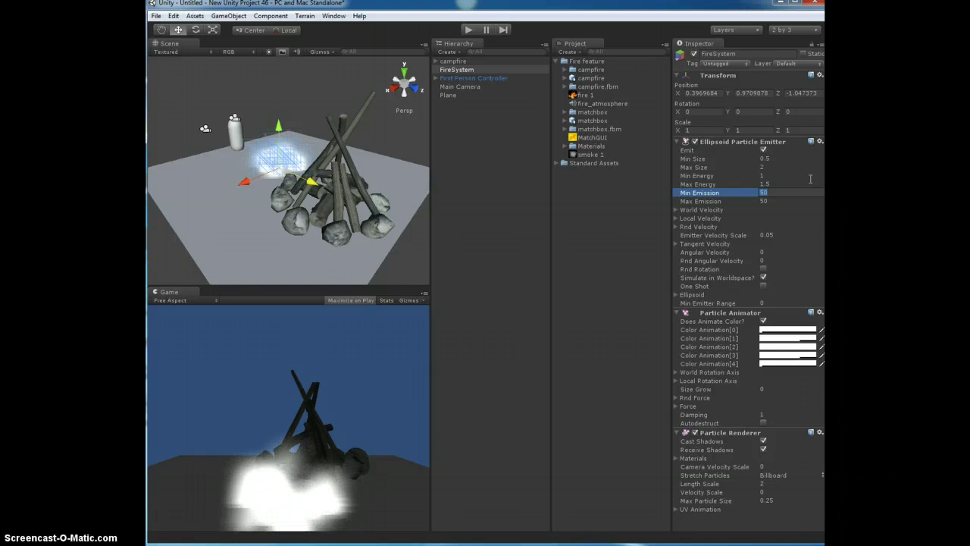
{"action": "type", "text": "15"}
{"action": "key", "text": "Tab"}
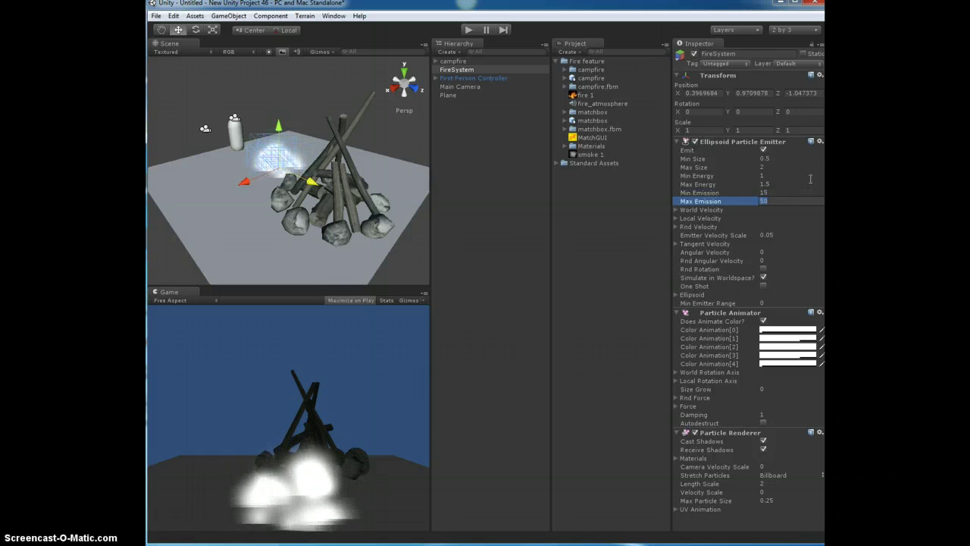
{"action": "type", "text": "20"}
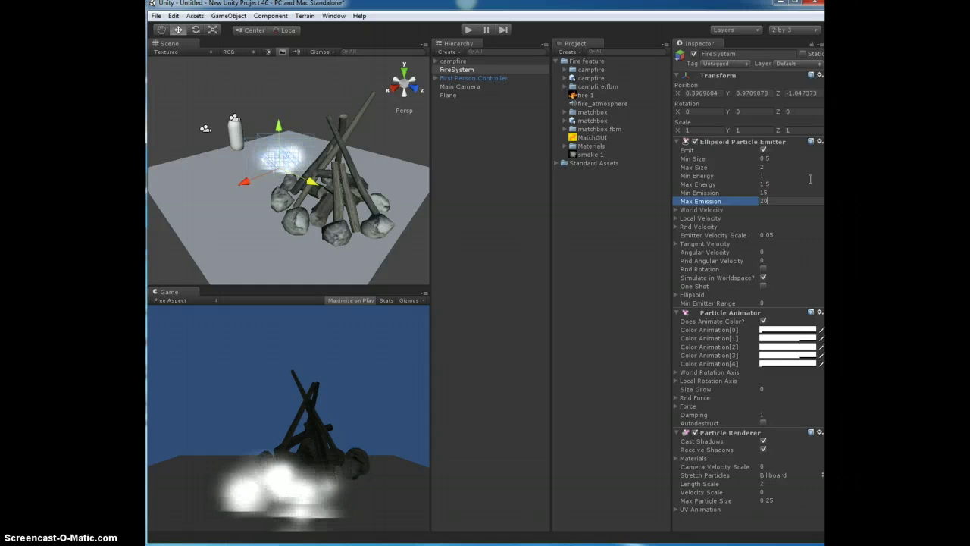
{"action": "key", "text": "Return"}
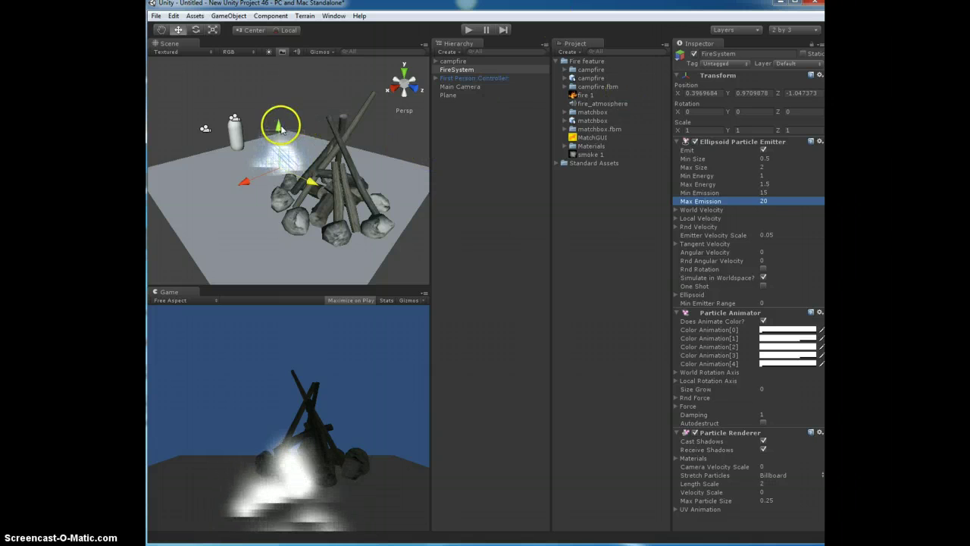
{"action": "left_click_drag", "start_coordinate": [279, 128], "coordinate": [279, 117]}
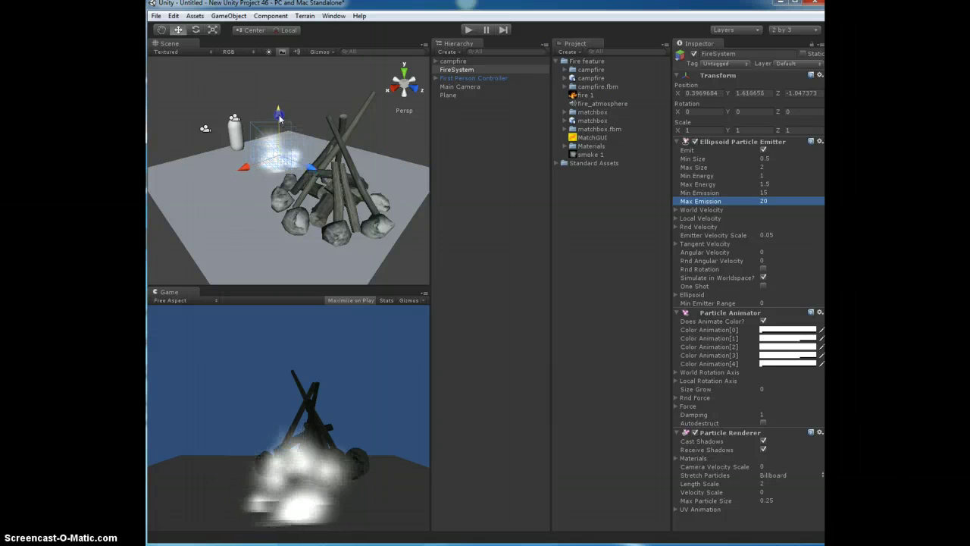
- Set the Y component of the FireSystem emitter's World Velocity to 0.1
{"action": "left_click", "coordinate": [675, 210]}
{"action": "left_click", "coordinate": [762, 226]}
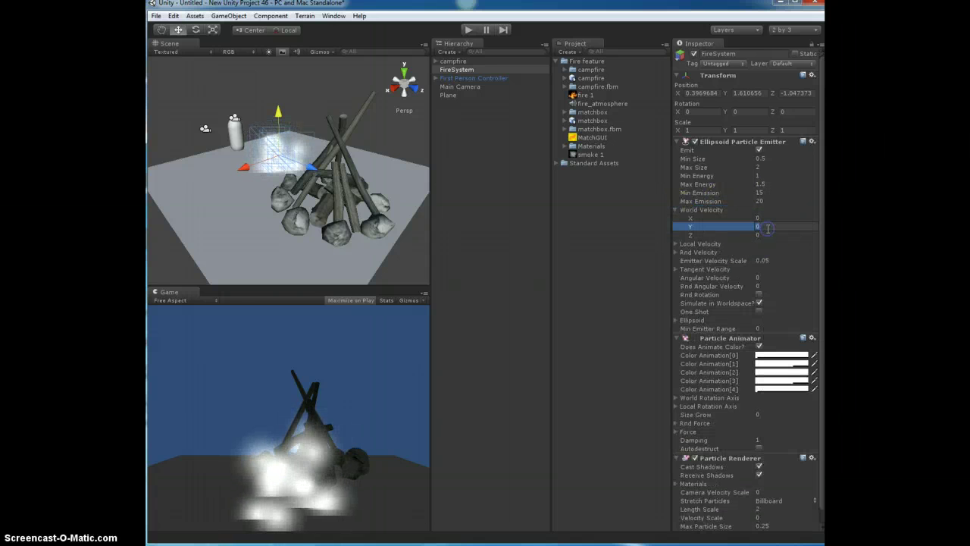
{"action": "left_click", "coordinate": [800, 220]}
{"action": "type", "text": ".1"}
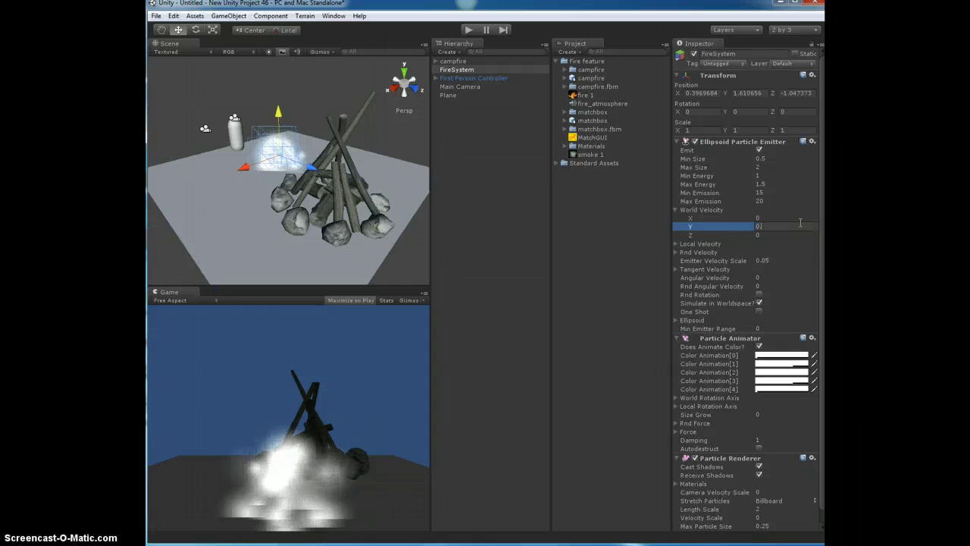
- Set the Y component of the FireSystem emitter's Rnd Velocity to 0.2
{"action": "key", "text": "Return"}
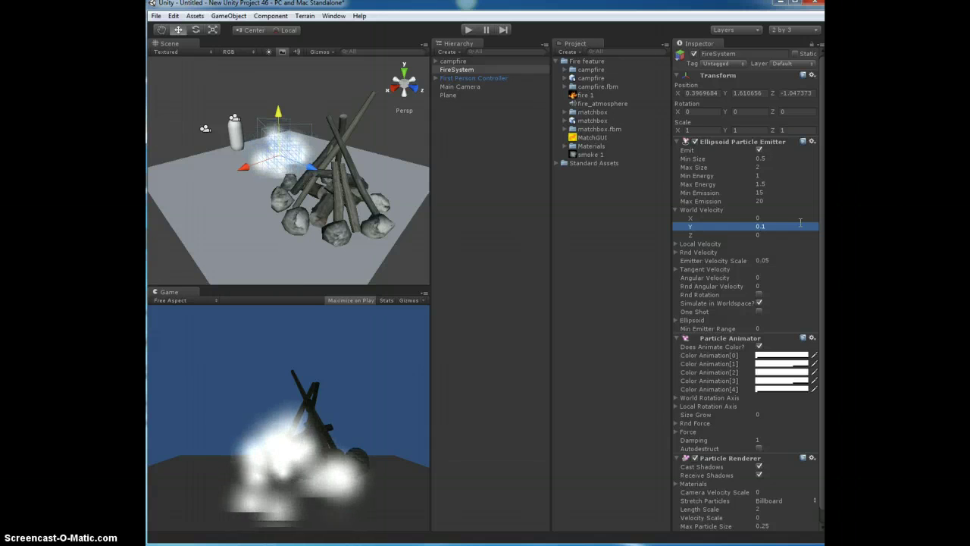
{"action": "left_click", "coordinate": [675, 254]}
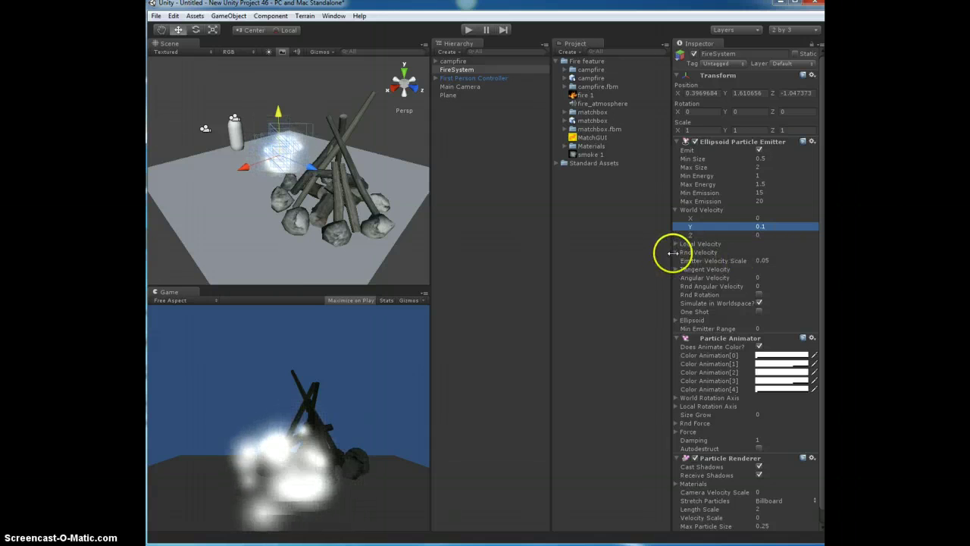
{"action": "left_click", "coordinate": [767, 269]}
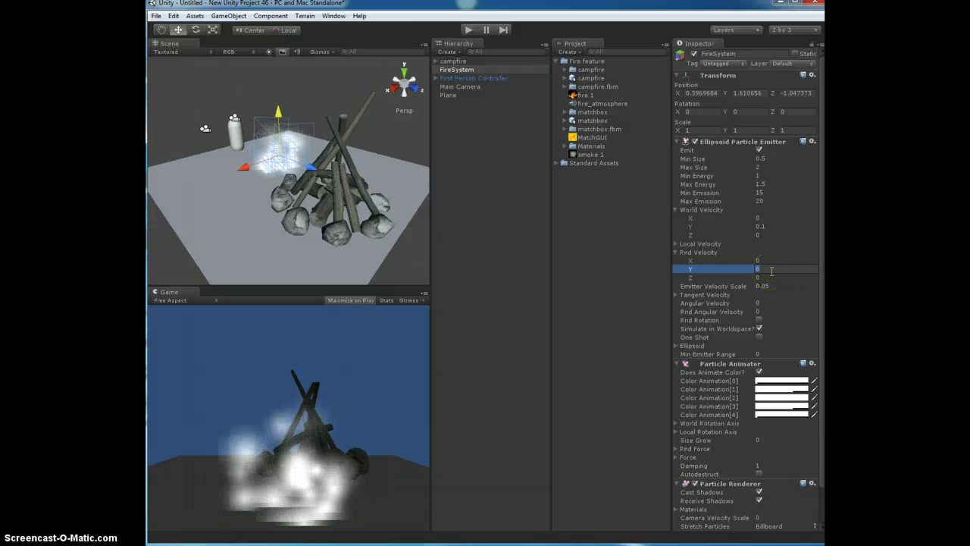
{"action": "type", "text": "0.2"}
{"action": "key", "text": "Return"}
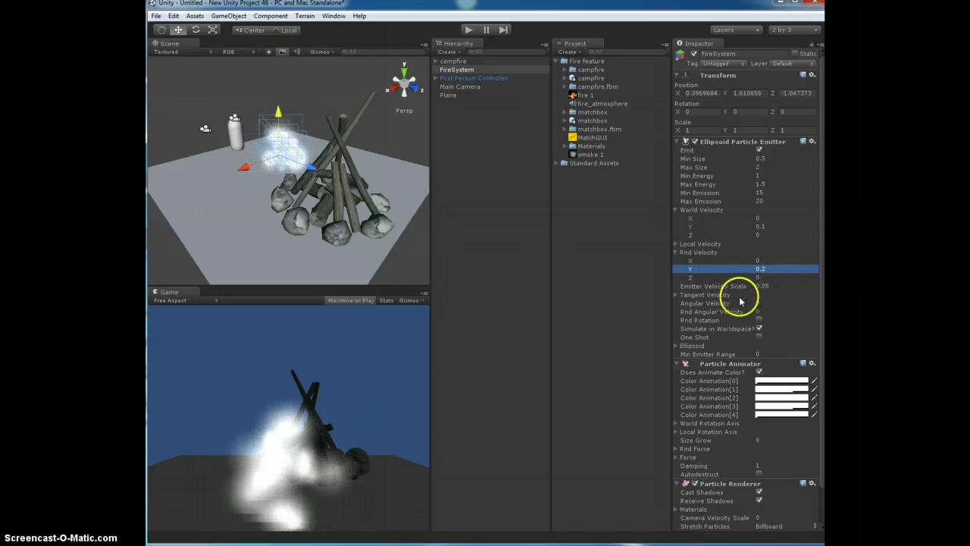
- Set the X and Z components of the emitter's Tangent Velocity to 0.2 each
{"action": "left_click", "coordinate": [675, 297]}
{"action": "left_click", "coordinate": [675, 297]}
{"action": "left_click", "coordinate": [769, 303]}
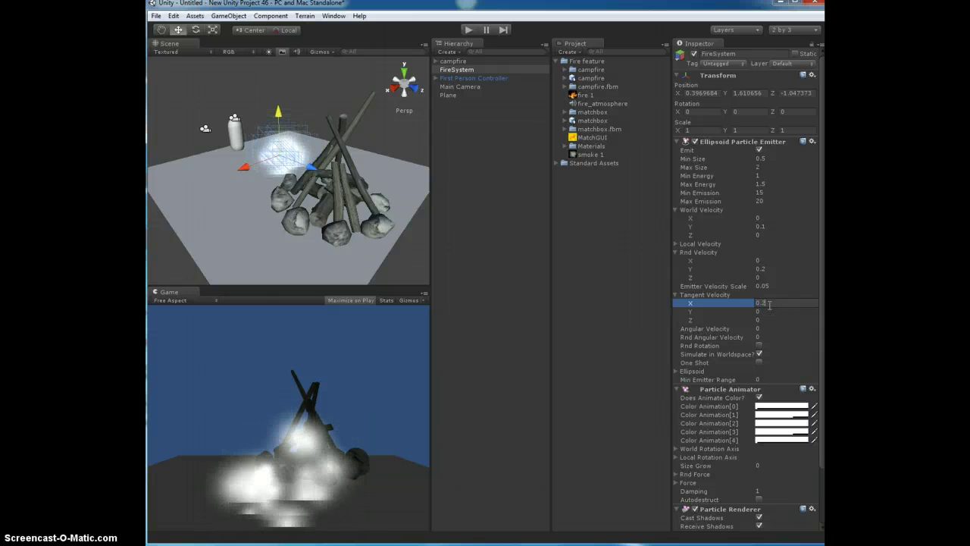
{"action": "type", "text": "0.2"}
{"action": "key", "text": "Tab"}
{"action": "key", "text": "Tab"}
{"action": "type", "text": "0.2"}
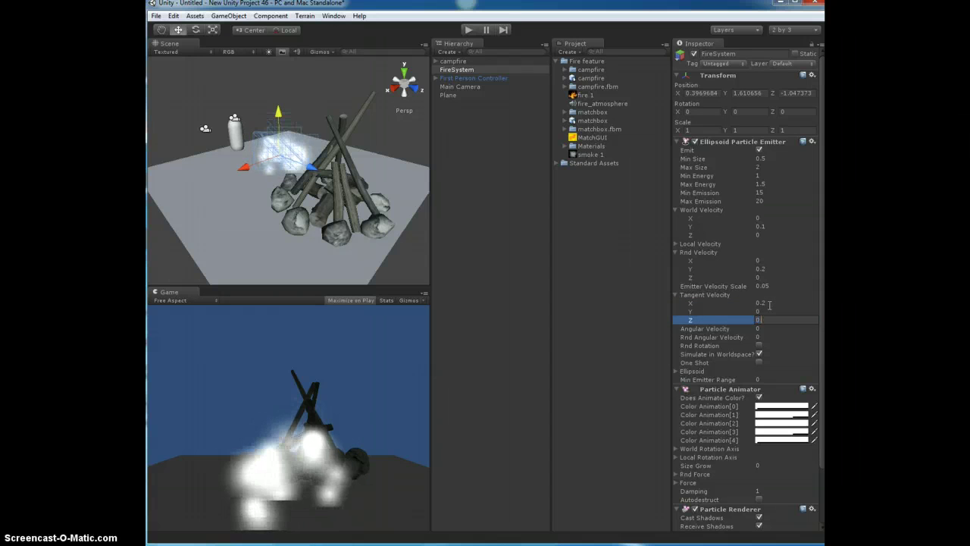
{"action": "key", "text": "Return"}
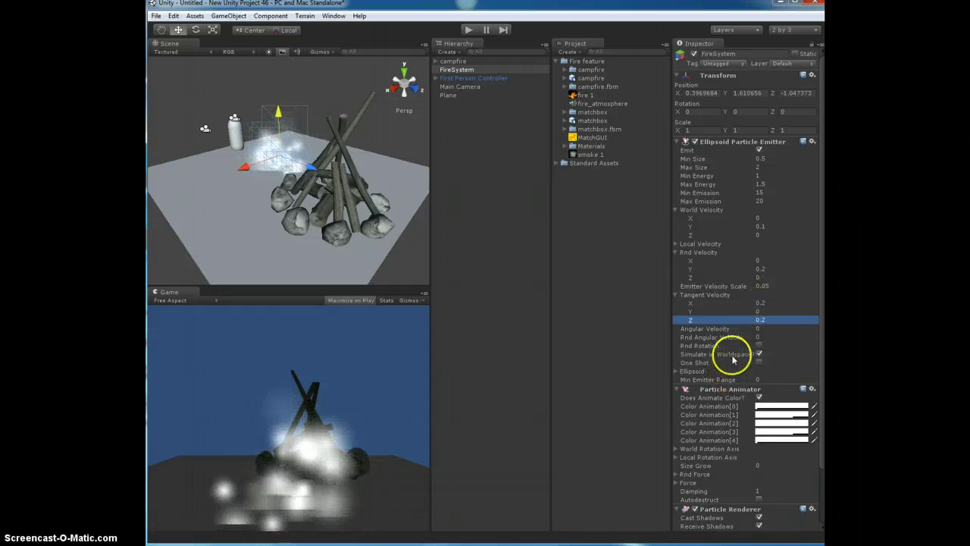
- Set the emitter's Emitter Velocity Scale to 0 and turn off Simulate in Worldspace
{"action": "left_click", "coordinate": [767, 285]}
{"action": "type", "text": "0"}
{"action": "key", "text": "Return"}
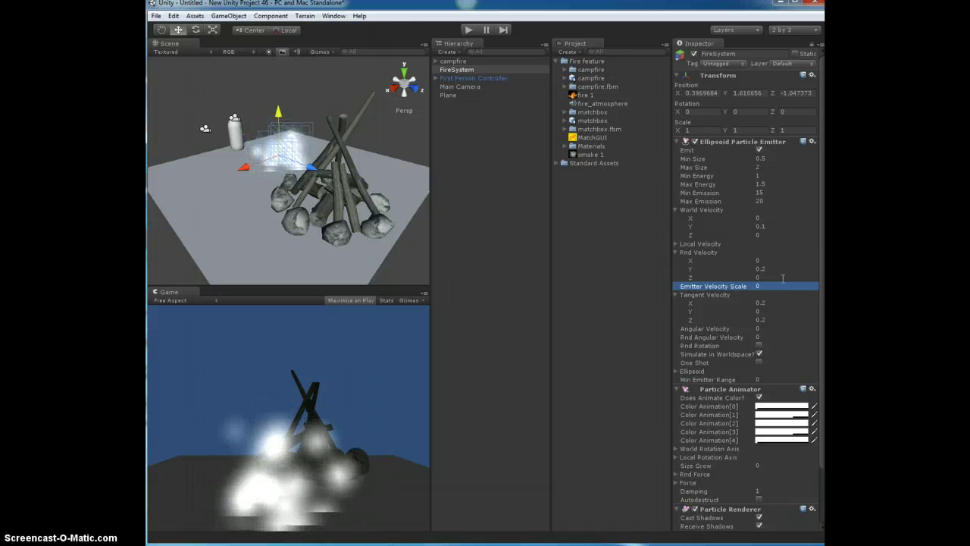
{"action": "left_click", "coordinate": [758, 354]}
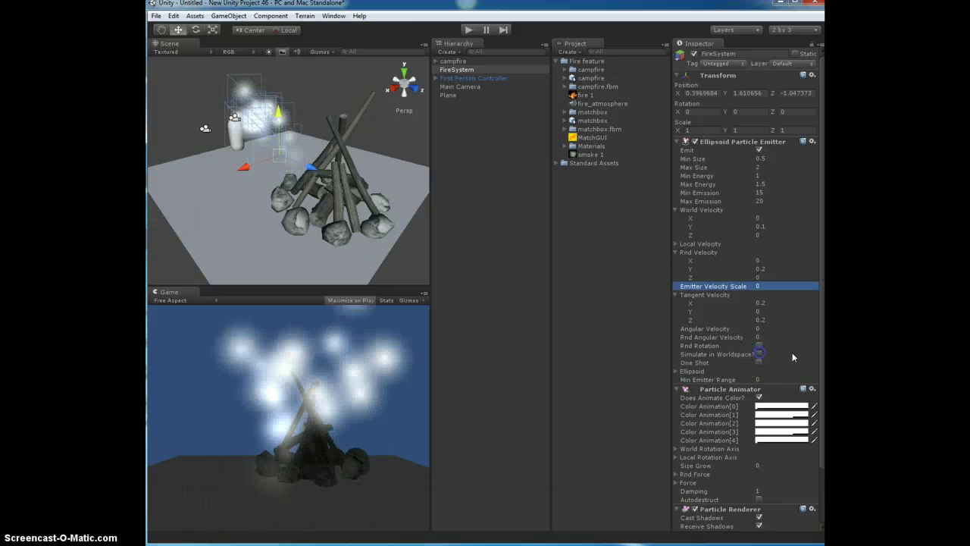
{"action": "left_click", "coordinate": [801, 355]}
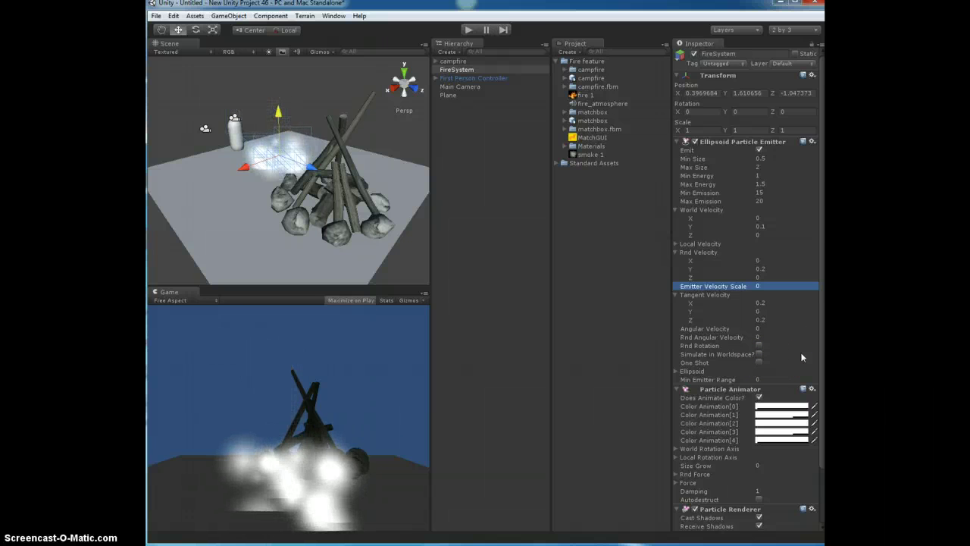
{"action": "left_click", "coordinate": [794, 348]}
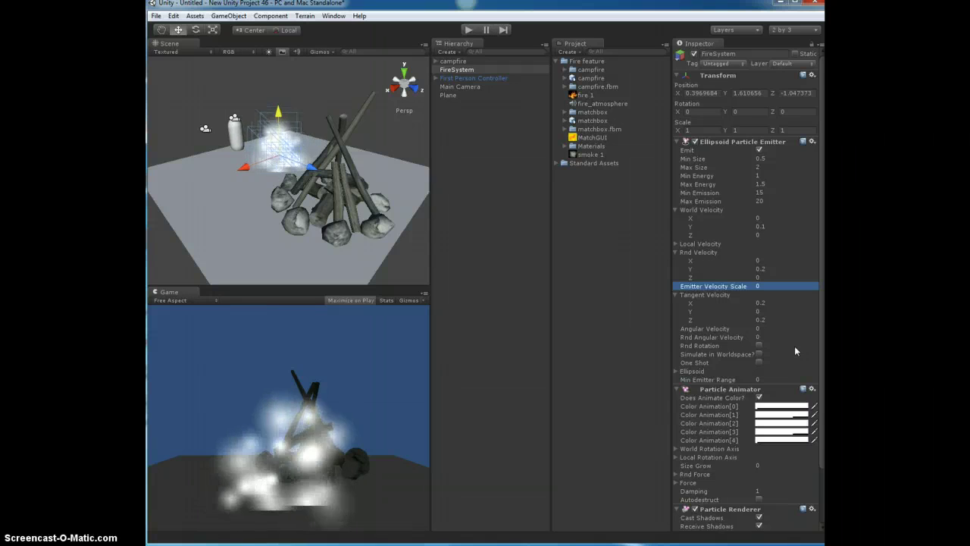
{"action": "left_click", "coordinate": [753, 372]}
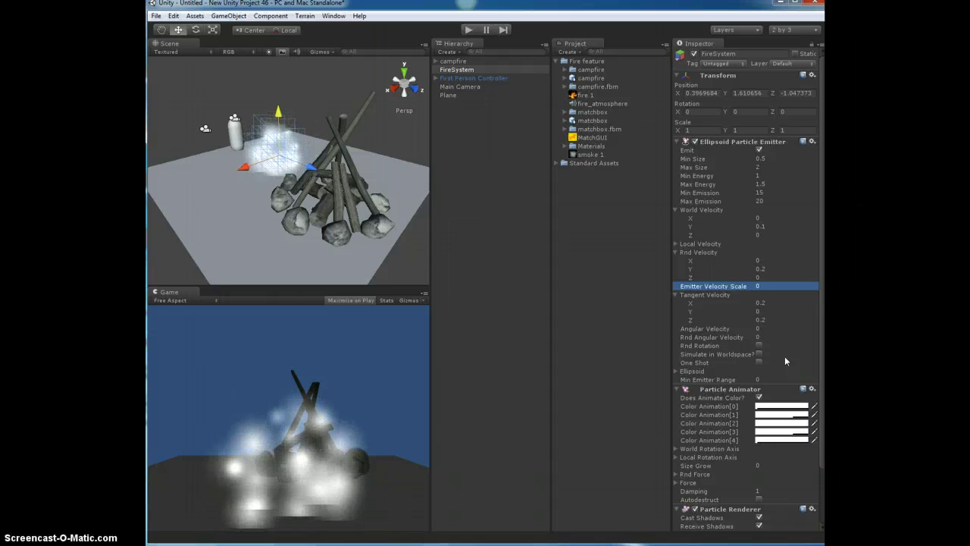
{"action": "left_click", "coordinate": [773, 365]}
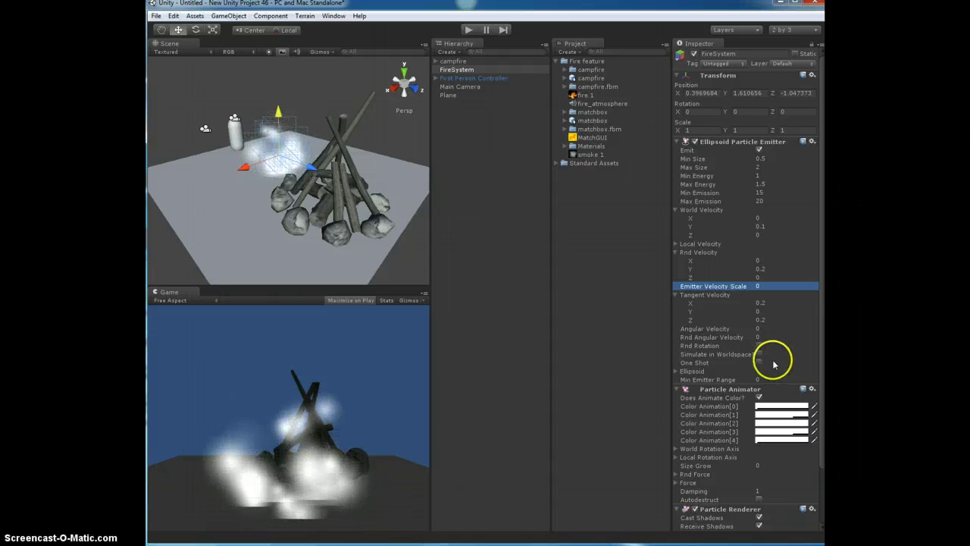
- Set the emitter's Ellipsoid size to 0.1 in X, Y and Z
{"action": "left_click", "coordinate": [674, 371]}
{"action": "left_click", "coordinate": [675, 370]}
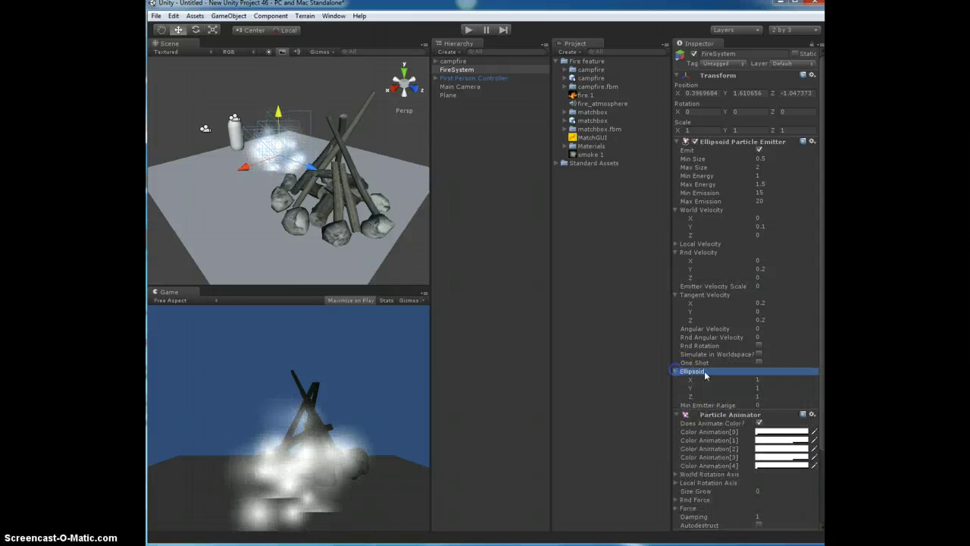
{"action": "left_click", "coordinate": [770, 378]}
{"action": "type", "text": "0"}
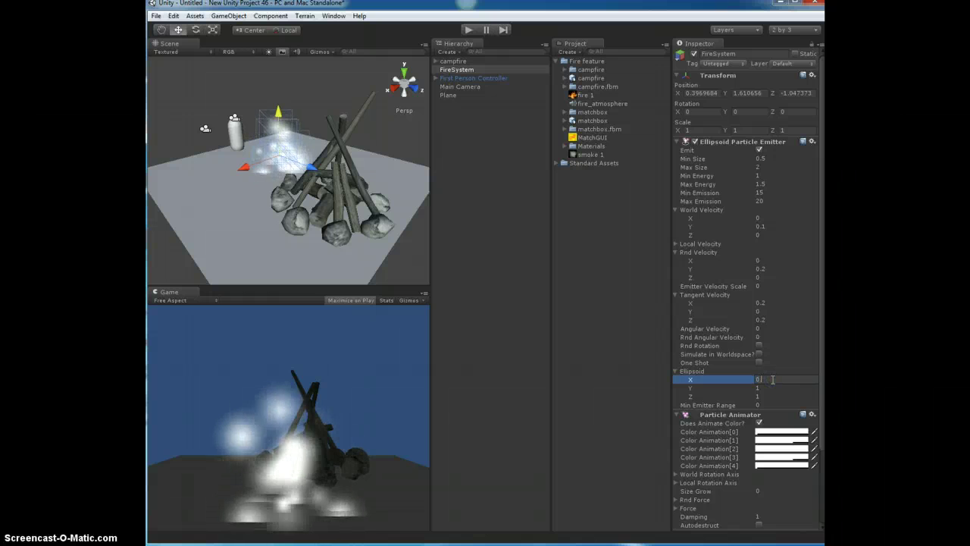
{"action": "type", "text": ".1"}
{"action": "key", "text": "Tab"}
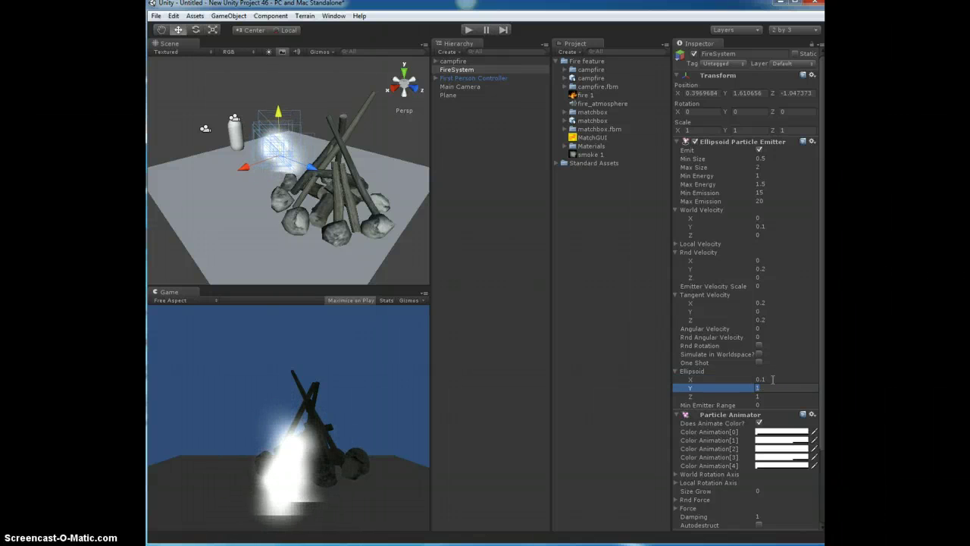
{"action": "type", "text": "0.1"}
{"action": "key", "text": "Tab"}
{"action": "type", "text": "0.1"}
{"action": "key", "text": "Tab"}
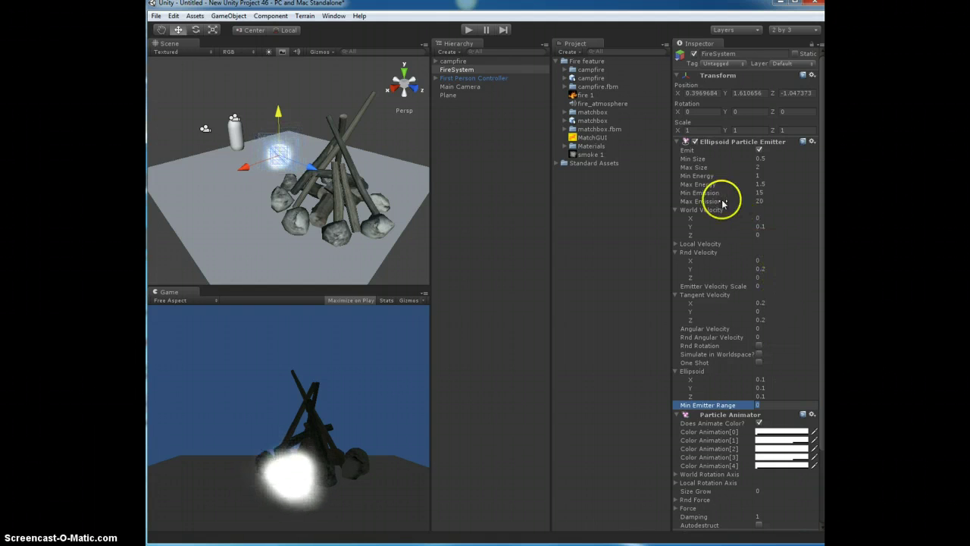
- Set the Particle Animator's Color Animation[4] to orange (RGB 255, 75, 0) with alpha 0, and set Color Animation[0]'s alpha to 0
{"action": "left_click", "coordinate": [677, 143]}
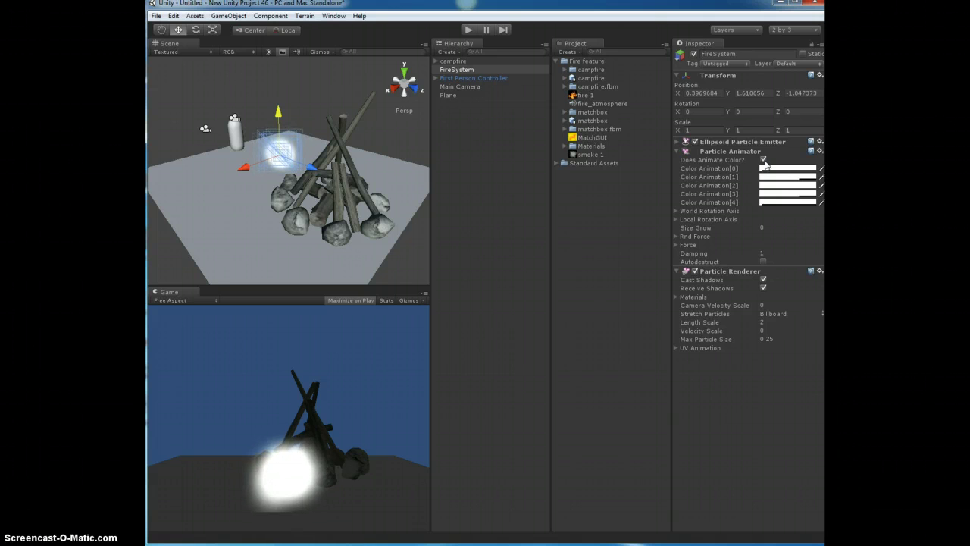
{"action": "left_click", "coordinate": [782, 203]}
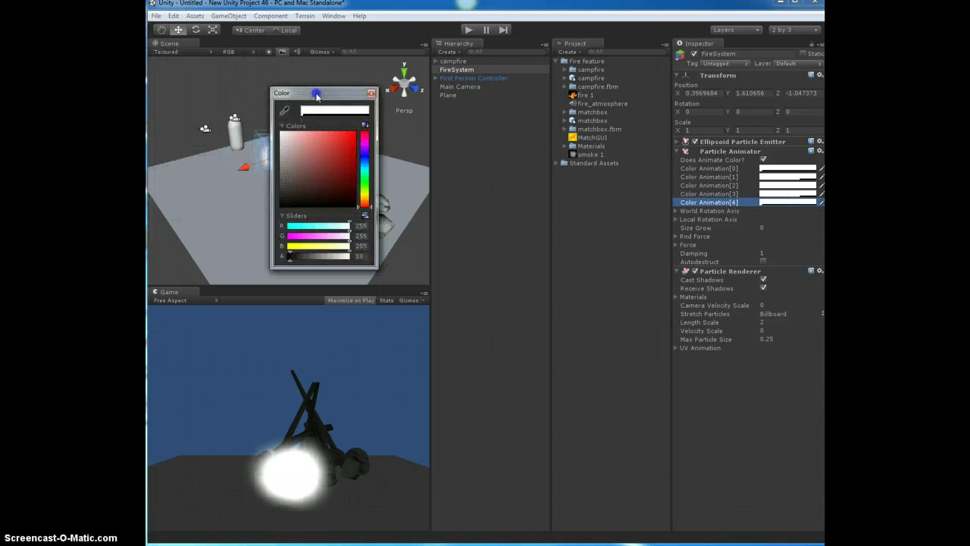
{"action": "left_click_drag", "start_coordinate": [307, 93], "coordinate": [449, 108]}
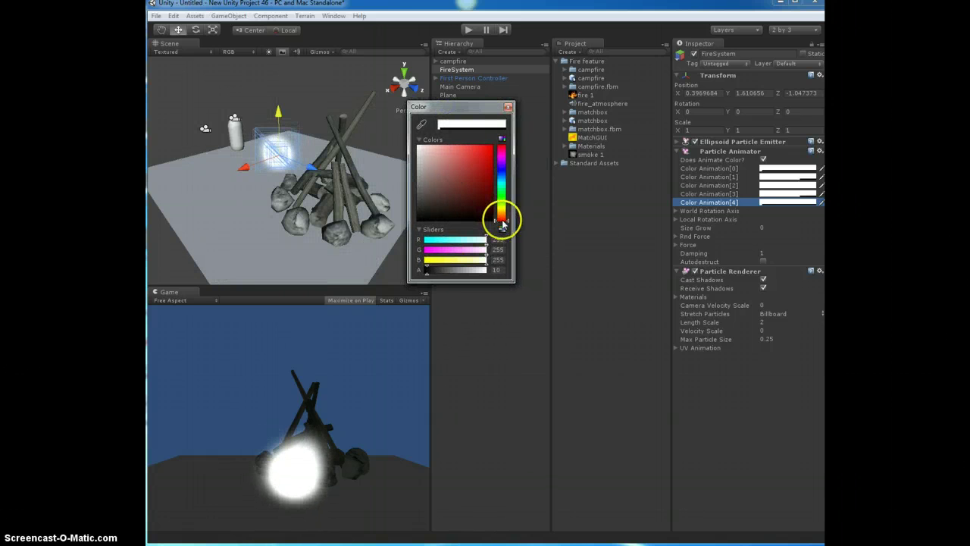
{"action": "mouse_move", "coordinate": [502, 224]}
{"action": "left_mouse_down"}
{"action": "mouse_move", "coordinate": [502, 205]}
{"action": "mouse_move", "coordinate": [503, 217]}
{"action": "left_mouse_up"}
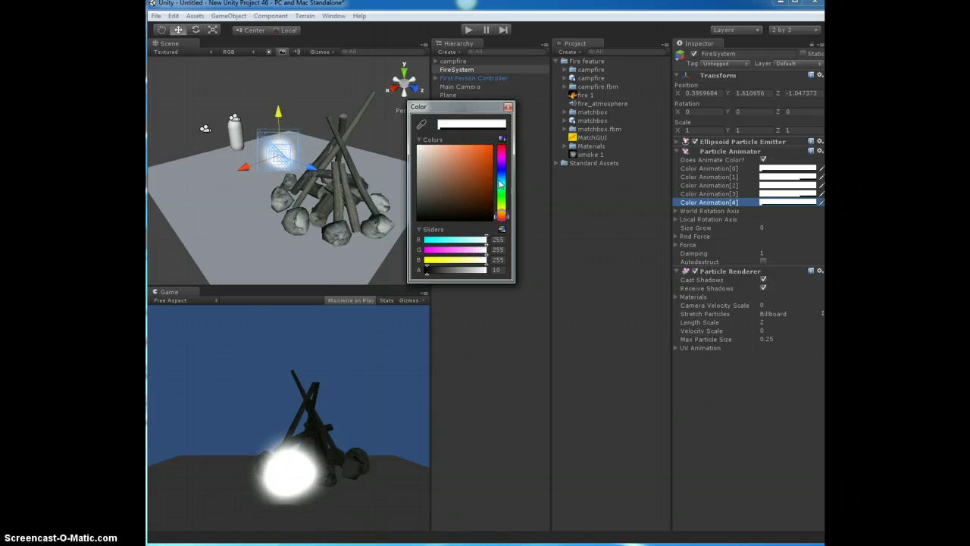
{"action": "left_click", "coordinate": [491, 151]}
{"action": "left_click", "coordinate": [491, 151]}
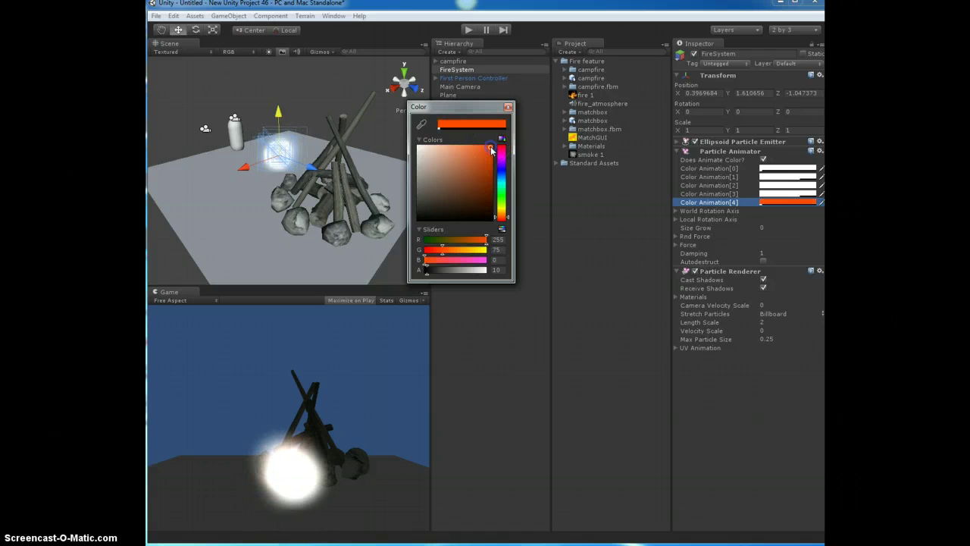
{"action": "left_click_drag", "start_coordinate": [502, 272], "coordinate": [424, 274]}
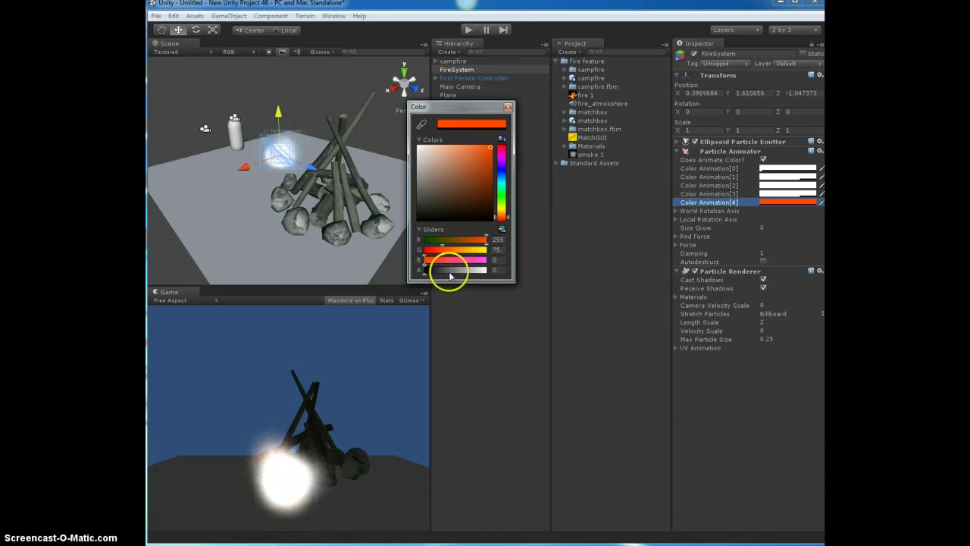
{"action": "left_click", "coordinate": [769, 168]}
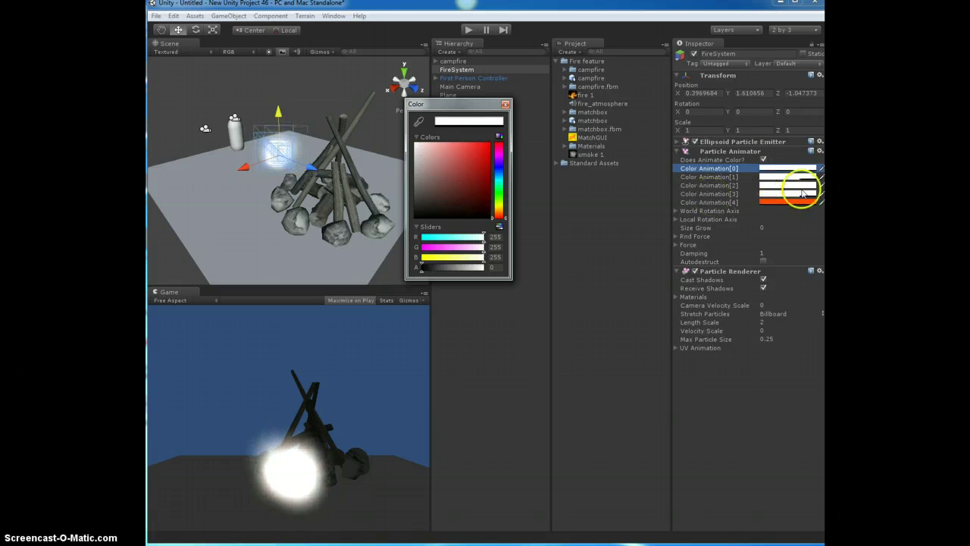
- Set Color Animation[1] to a golden yellow, RGB 232, 202, 45, with alpha 88
{"action": "left_click", "coordinate": [780, 177]}
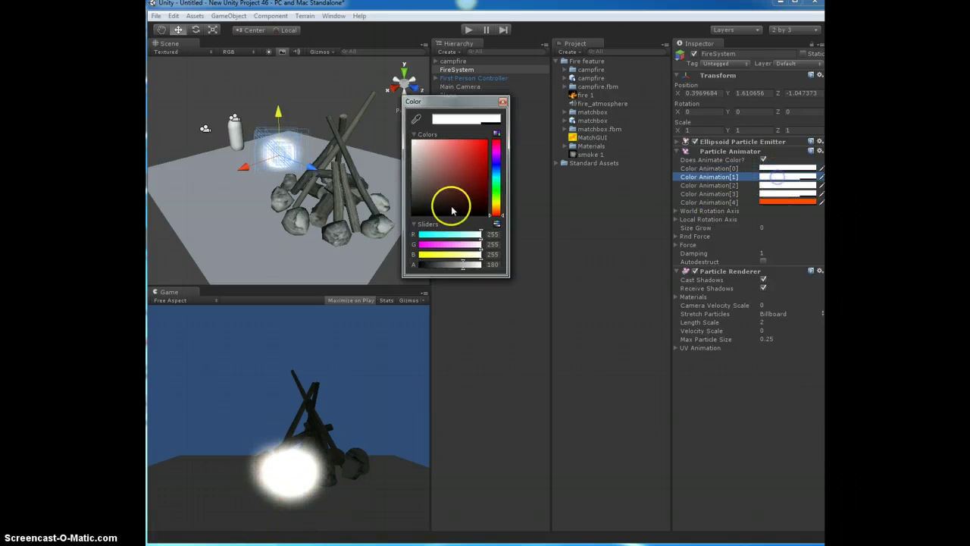
{"action": "left_click_drag", "start_coordinate": [496, 219], "coordinate": [497, 214]}
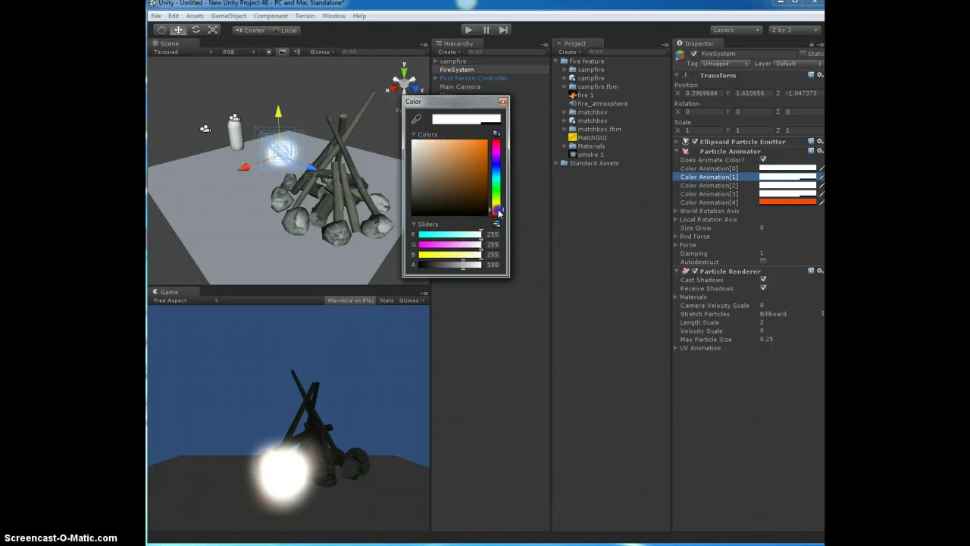
{"action": "left_click_drag", "start_coordinate": [498, 213], "coordinate": [498, 210]}
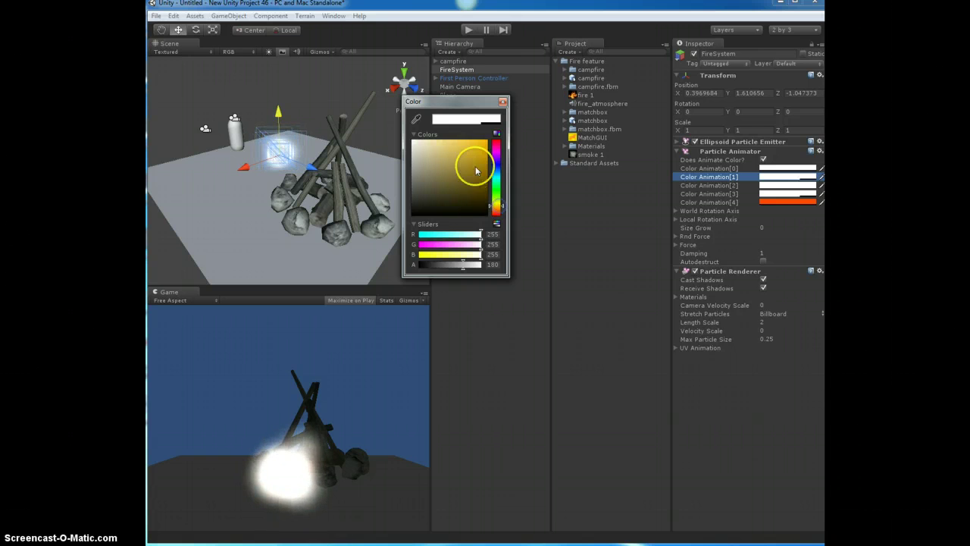
{"action": "left_click_drag", "start_coordinate": [462, 156], "coordinate": [472, 151]}
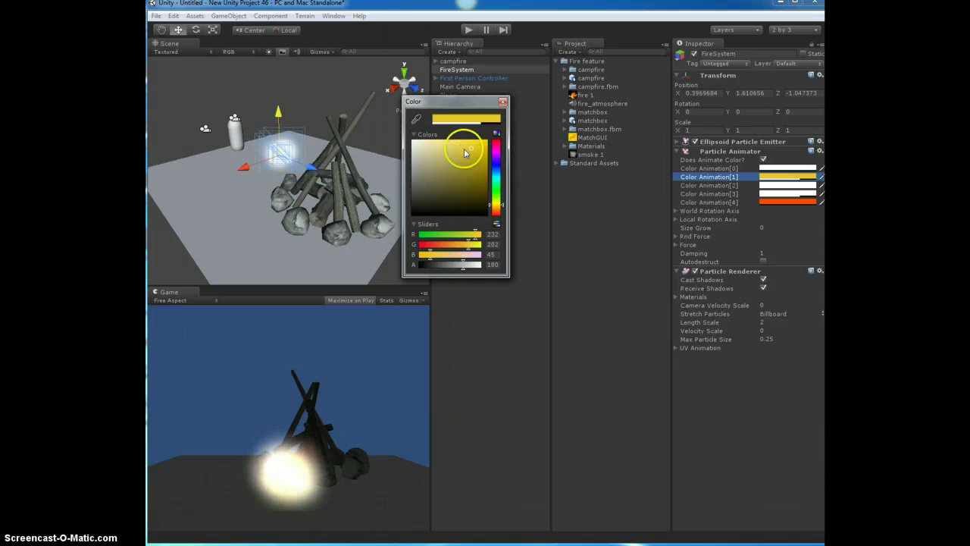
{"action": "left_click_drag", "start_coordinate": [499, 205], "coordinate": [498, 206]}
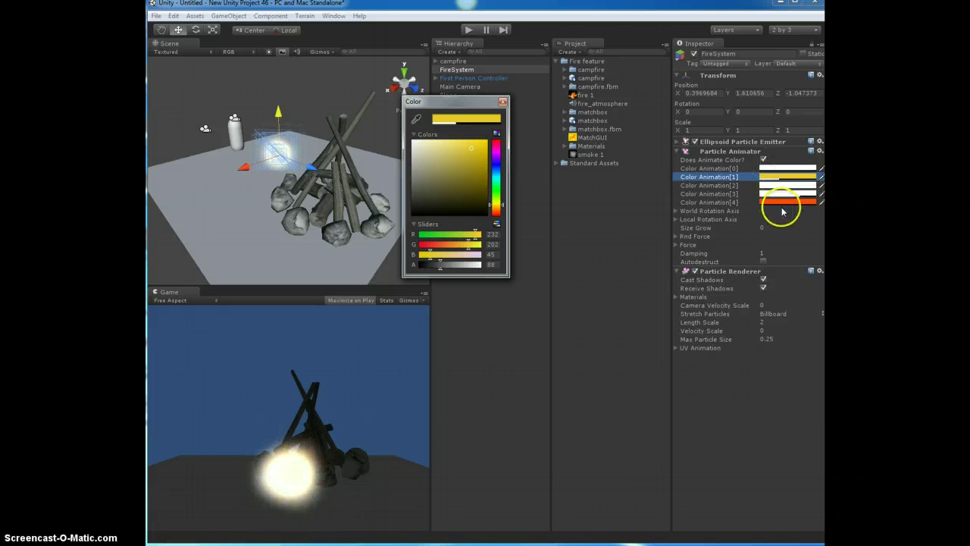
- Set Color Animation[2] to a light orange, RGB 219, 153, 96
{"action": "left_click", "coordinate": [801, 188]}
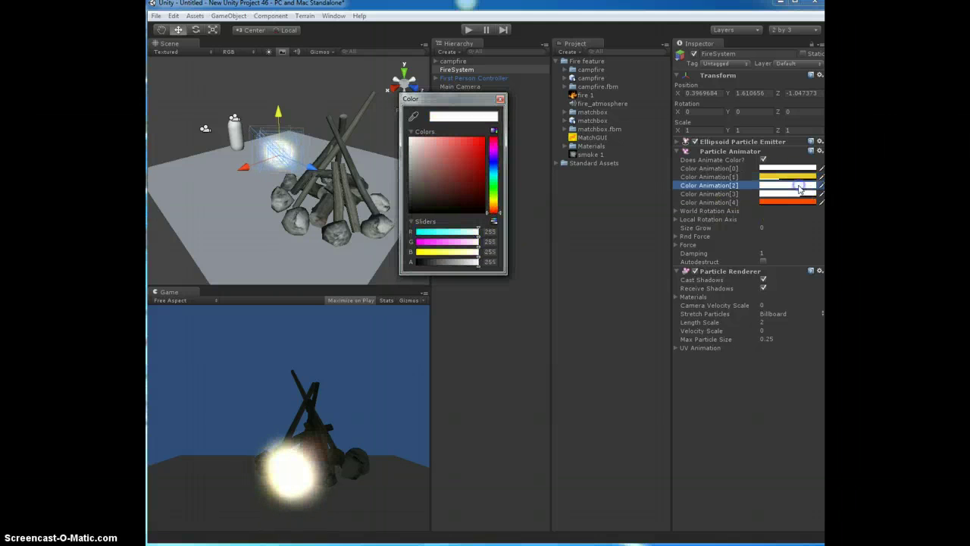
{"action": "left_click_drag", "start_coordinate": [497, 216], "coordinate": [497, 211]}
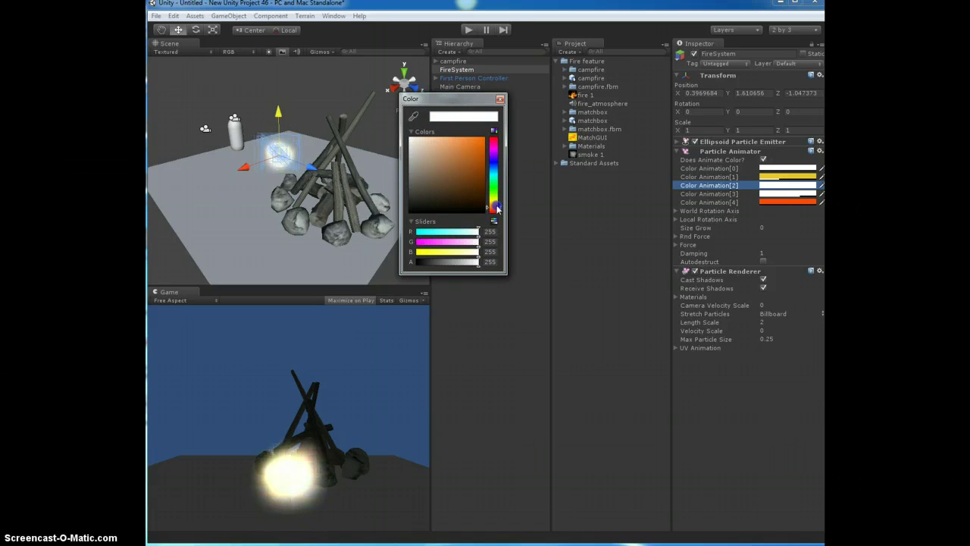
{"action": "left_click", "coordinate": [451, 149]}
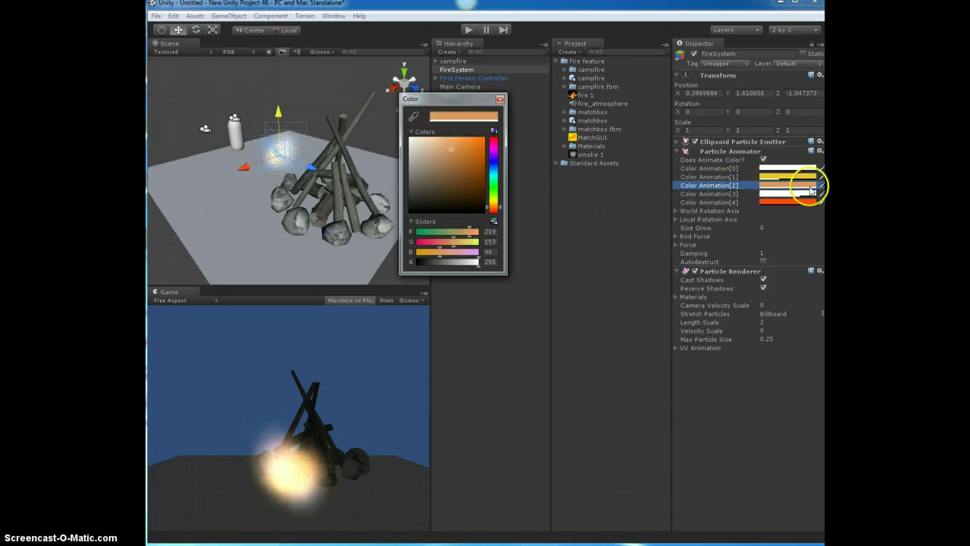
- Set Color Animation[3] to a deeper muted orange, RGB 209, 127, 72
{"action": "left_click", "coordinate": [788, 195]}
{"action": "left_click", "coordinate": [490, 208]}
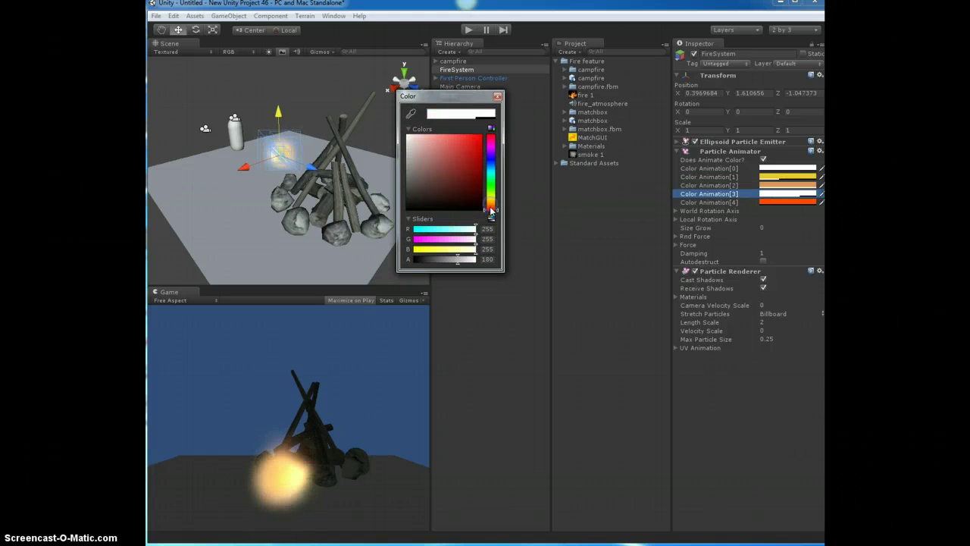
{"action": "mouse_move", "coordinate": [489, 211]}
{"action": "left_mouse_down"}
{"action": "mouse_move", "coordinate": [490, 199]}
{"action": "mouse_move", "coordinate": [491, 210]}
{"action": "left_mouse_up"}
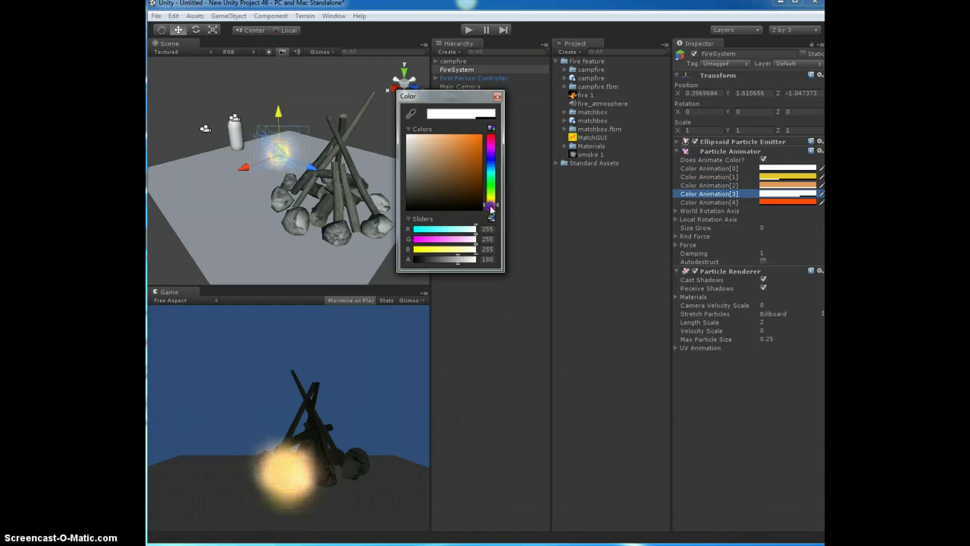
{"action": "left_click", "coordinate": [455, 151]}
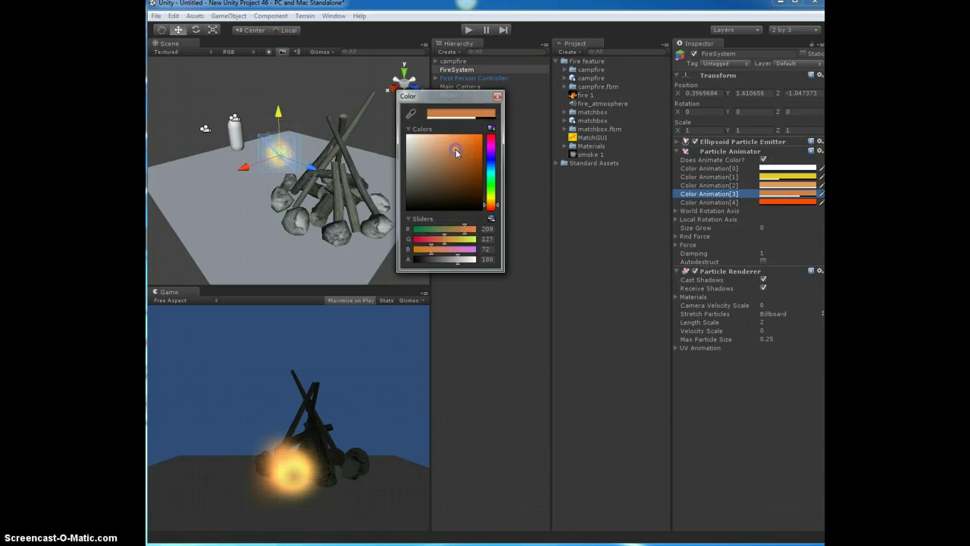
- Set Color Animation[3] to orange, RGB 213, 109, 40 with alpha 92, and set Color Animation[2]'s alpha to 176
{"action": "left_click", "coordinate": [466, 148]}
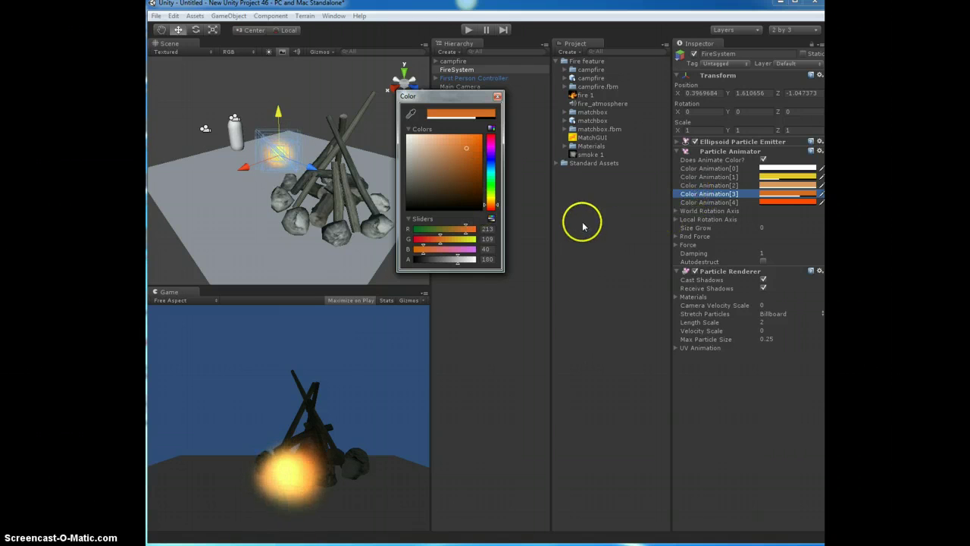
{"action": "left_click_drag", "start_coordinate": [459, 260], "coordinate": [455, 262]}
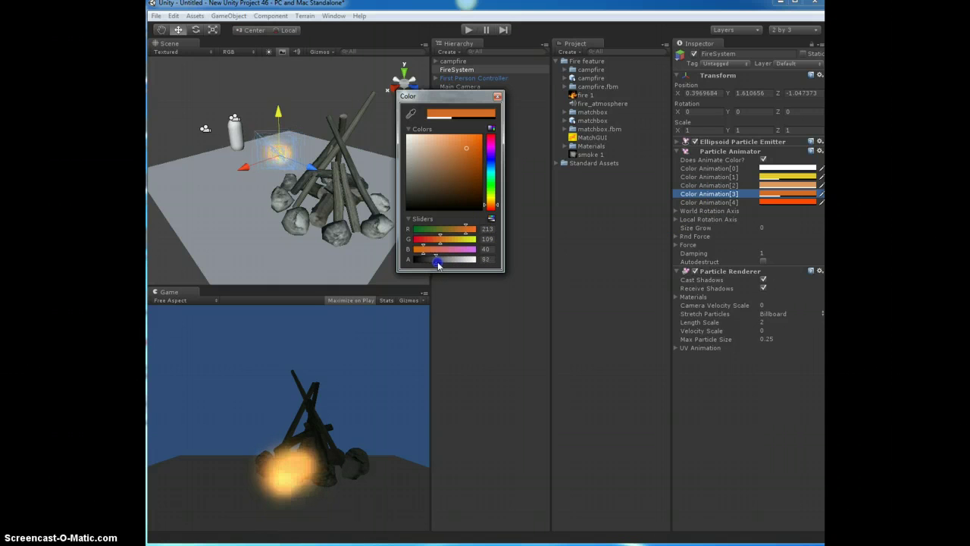
{"action": "left_click", "coordinate": [795, 186]}
{"action": "left_click", "coordinate": [479, 258]}
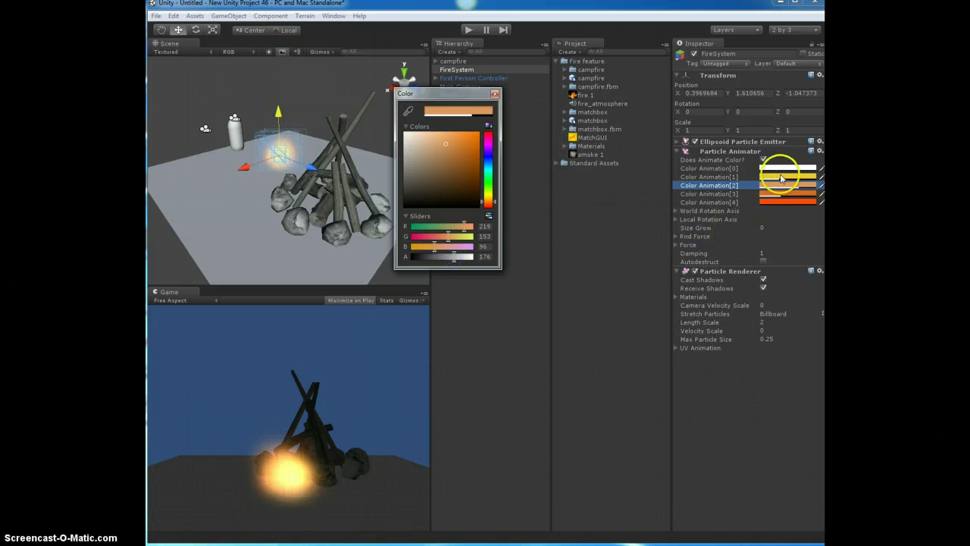
- Try sampling screen colors for Color Animation[0] with the eyedropper and return that color to white
{"action": "left_click", "coordinate": [822, 170]}
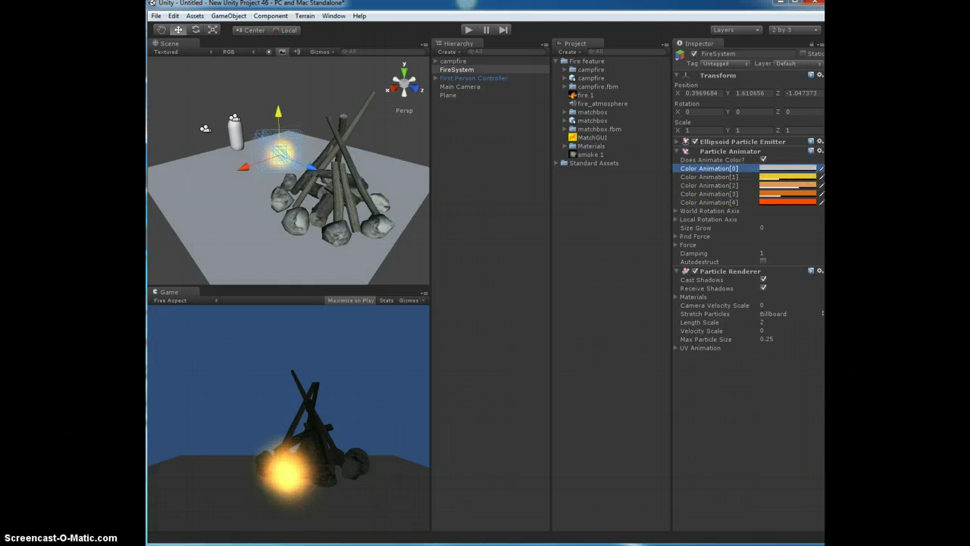
{"action": "left_click", "coordinate": [822, 170]}
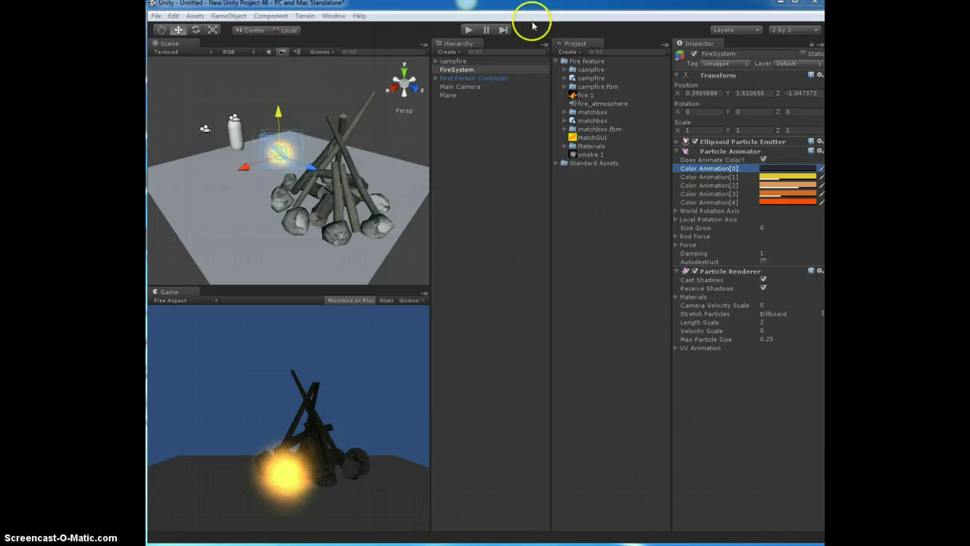
{"action": "left_click", "coordinate": [788, 168]}
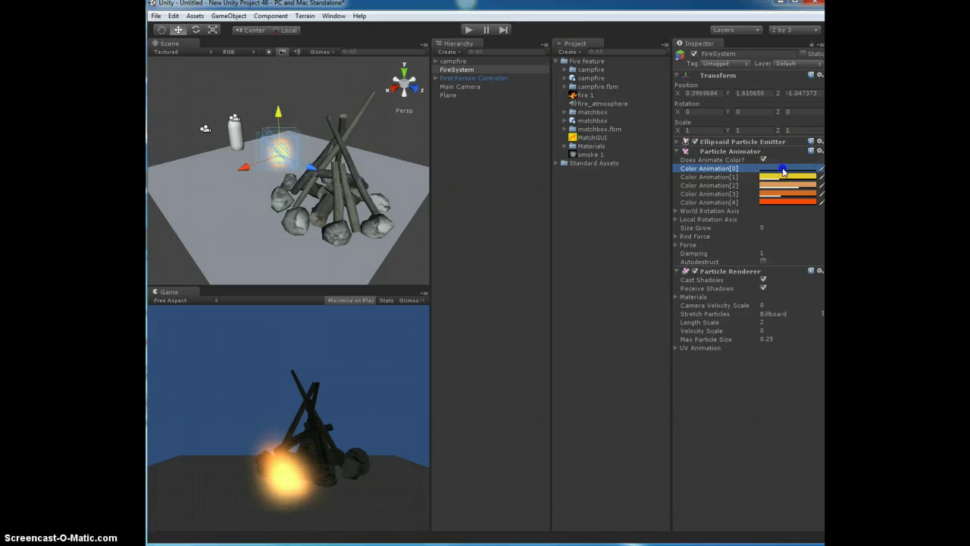
{"action": "left_click_drag", "start_coordinate": [421, 167], "coordinate": [401, 134]}
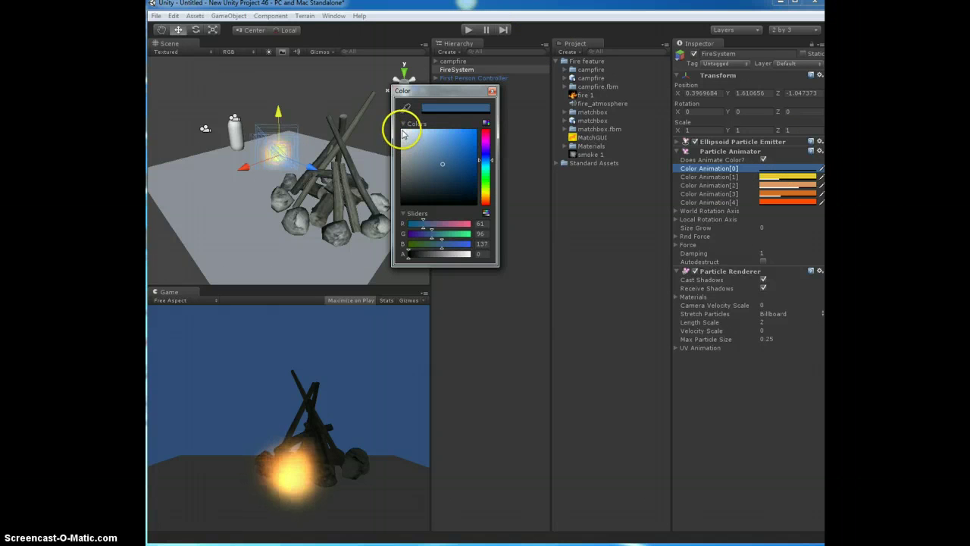
{"action": "left_click", "coordinate": [492, 91]}
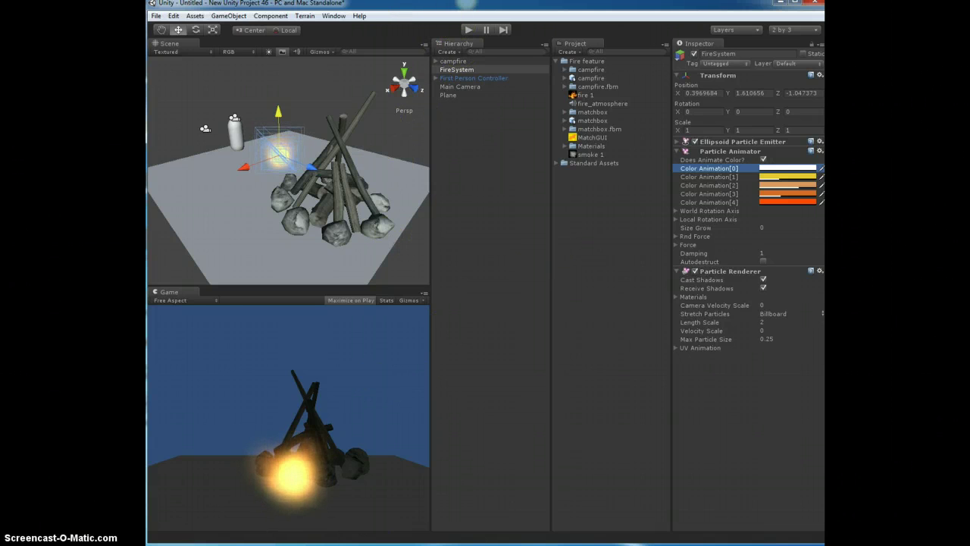
{"action": "left_click", "coordinate": [344, 510]}
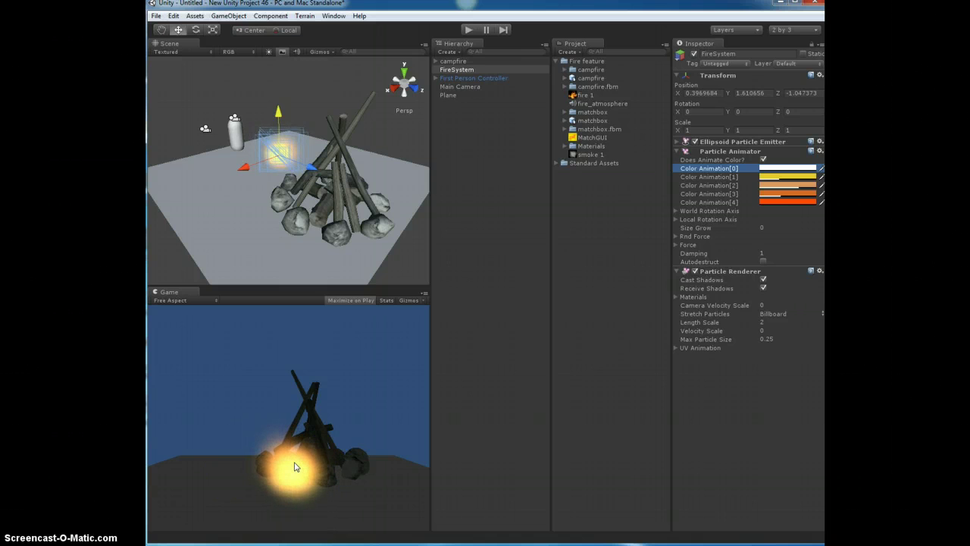
- Set the Particle Animator's Size Grow to -0.3 and expand the Rnd Force values
{"action": "left_click", "coordinate": [764, 234]}
{"action": "left_click", "coordinate": [768, 228]}
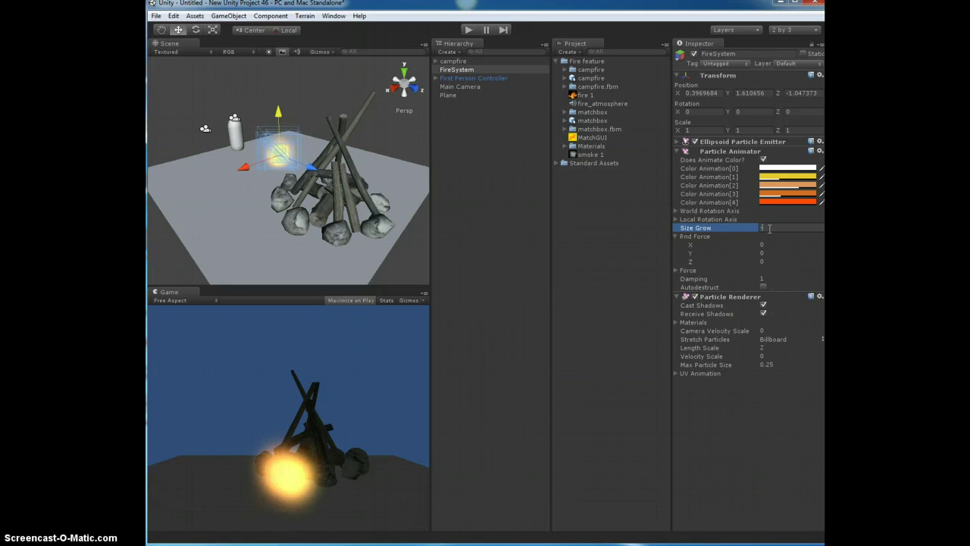
{"action": "type", "text": "-0.1"}
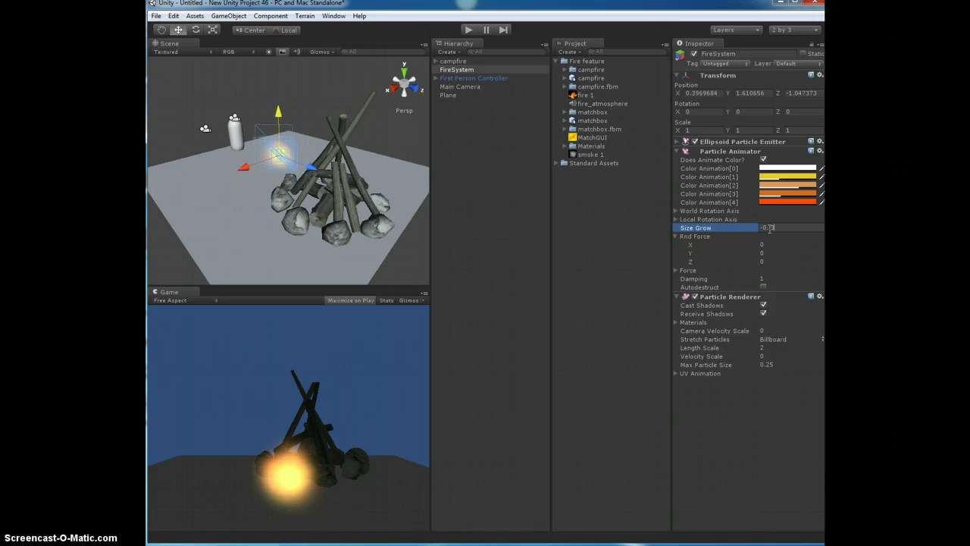
{"action": "key", "text": "Return"}
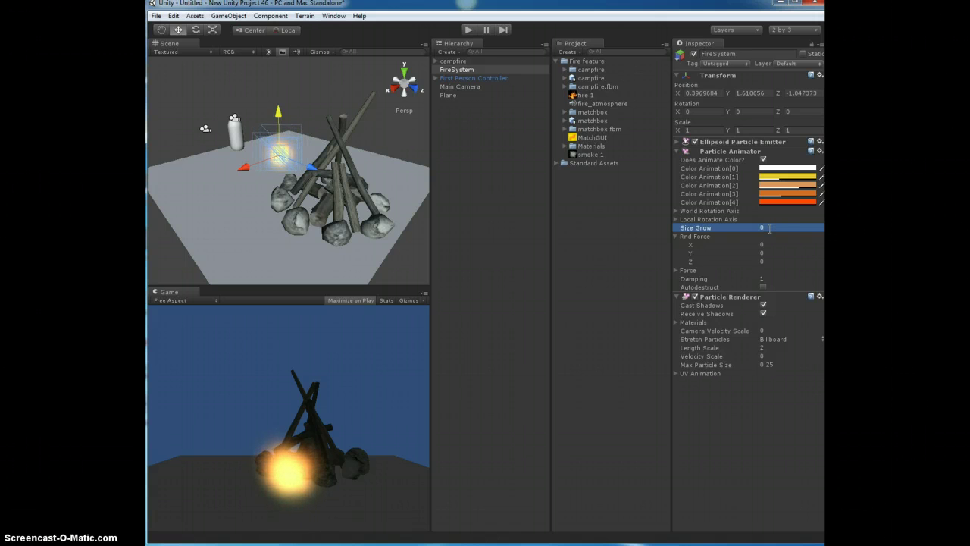
{"action": "left_click", "coordinate": [784, 227]}
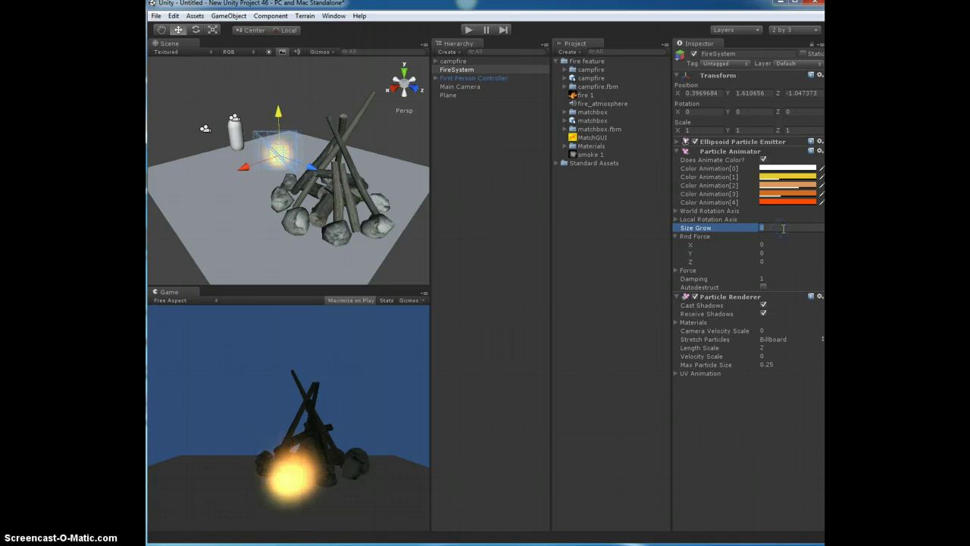
{"action": "type", "text": "-0.3"}
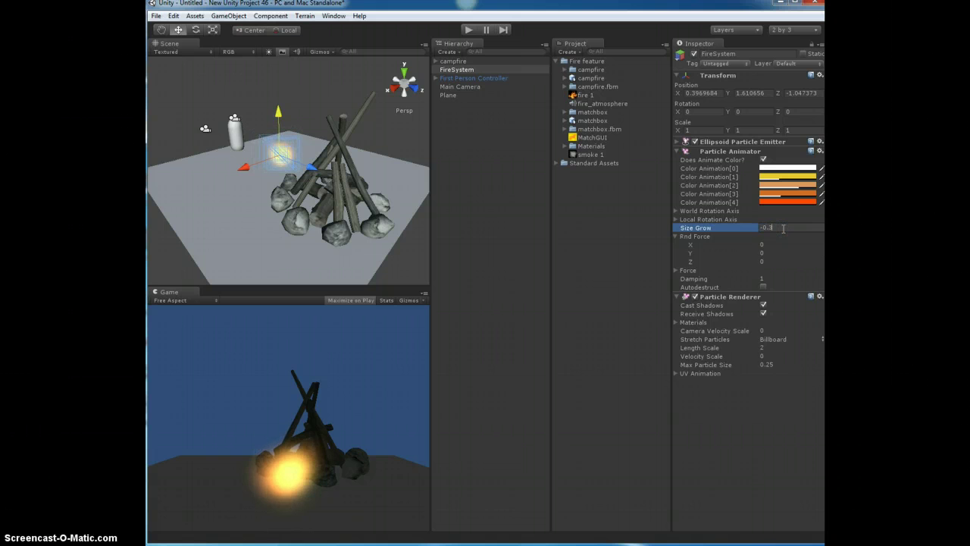
{"action": "key", "text": "Return"}
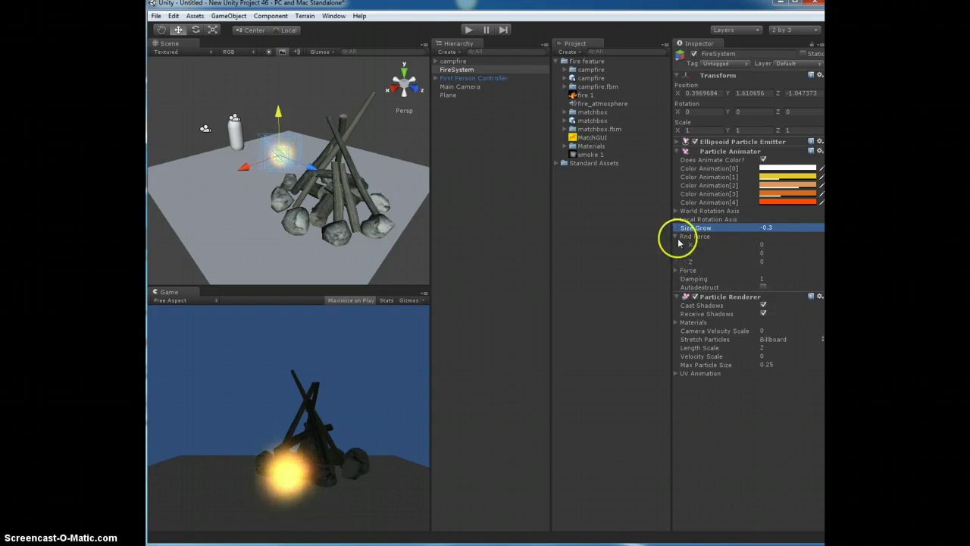
- Set the Particle Animator's Rnd Force to 1 on both the X and Z axes
{"action": "left_click", "coordinate": [764, 243]}
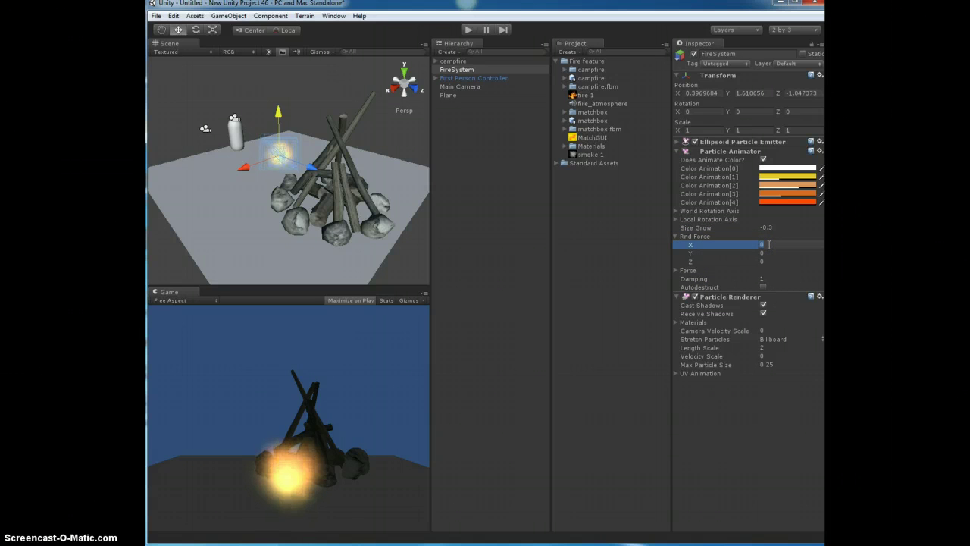
{"action": "key", "text": "Tab"}
{"action": "key", "text": "Tab"}
{"action": "type", "text": "1"}
{"action": "key", "text": "Tab"}
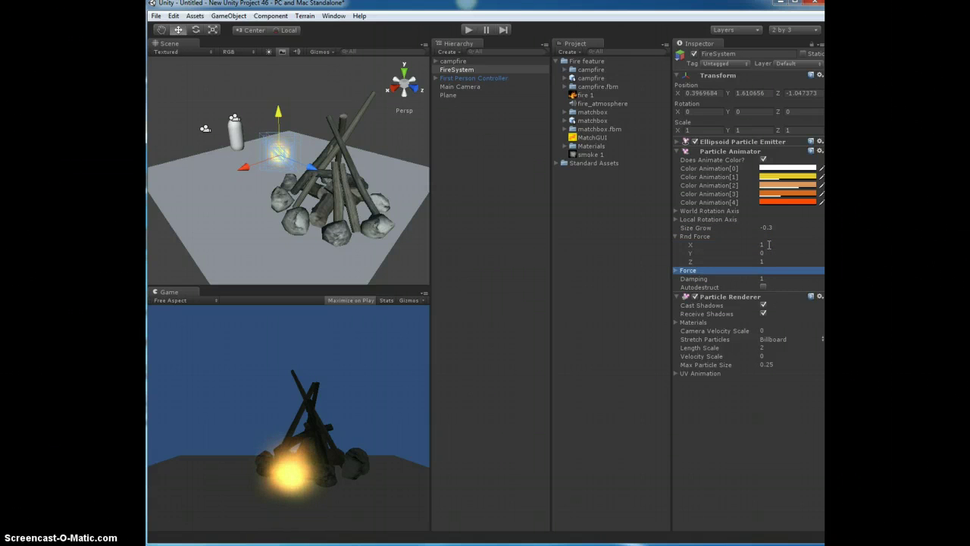
- Expand the Particle Animator's Force values and set the force on the Y axis to 1
{"action": "left_click", "coordinate": [675, 273]}
{"action": "left_click", "coordinate": [767, 286]}
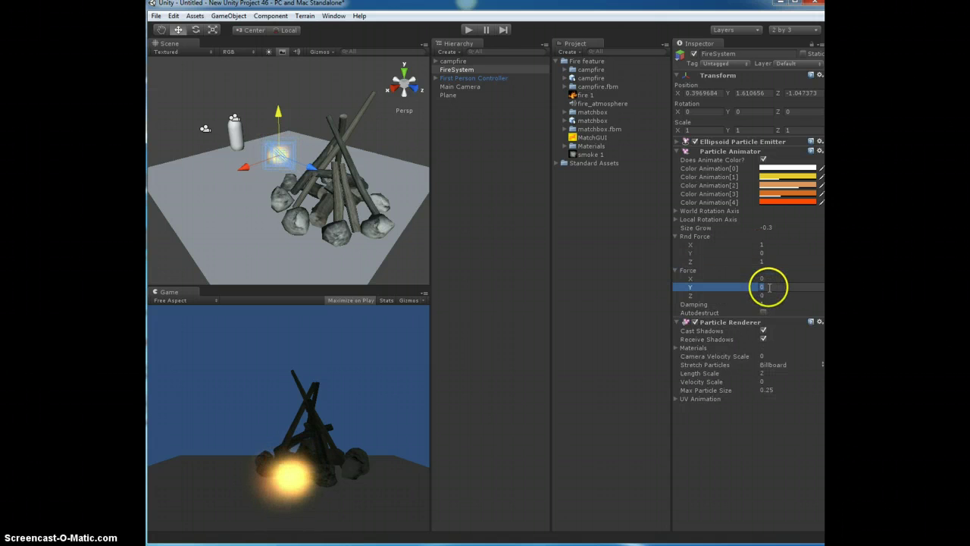
{"action": "key", "text": "Return"}
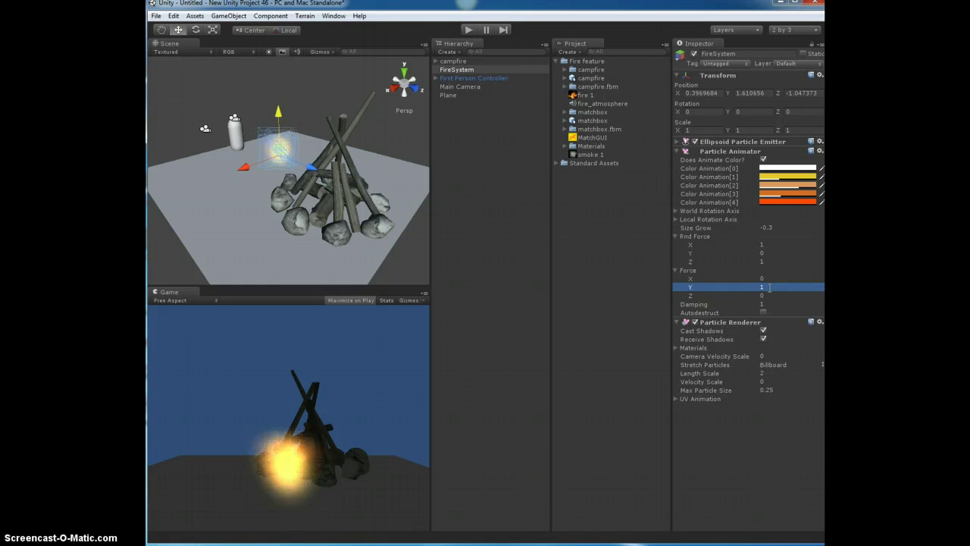
{"action": "left_click", "coordinate": [427, 353]}
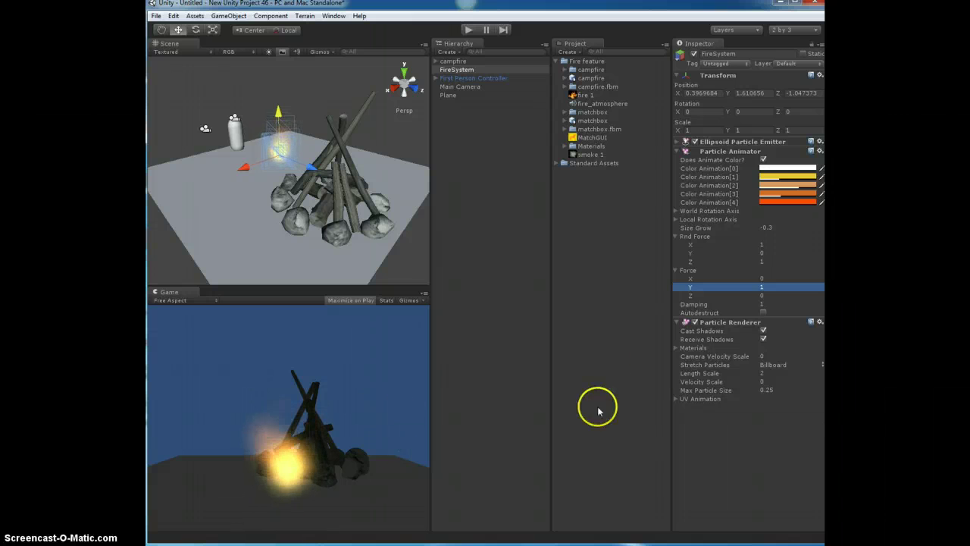
- Set the Particle Animator's Damping to 0.8
{"action": "left_click", "coordinate": [770, 304]}
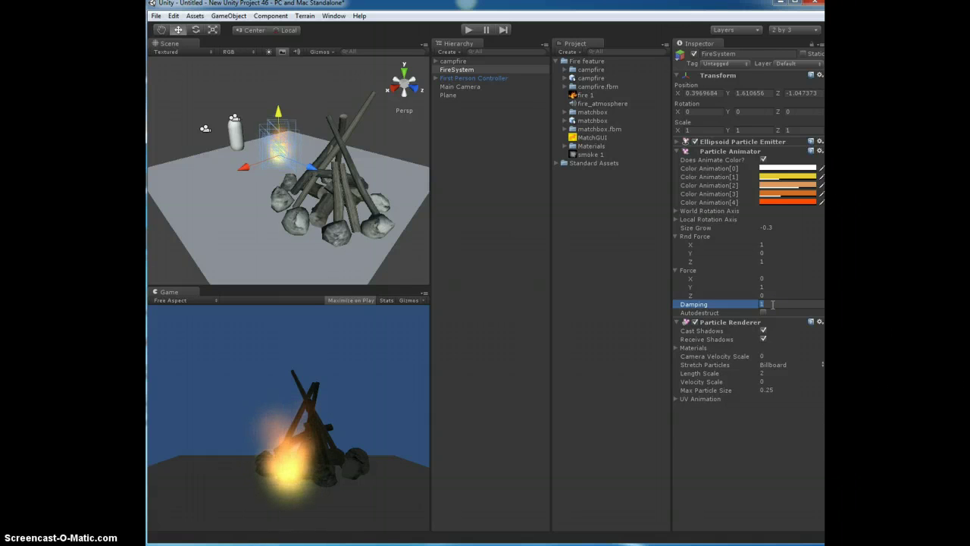
{"action": "type", "text": "0.8"}
{"action": "key", "text": "Return"}
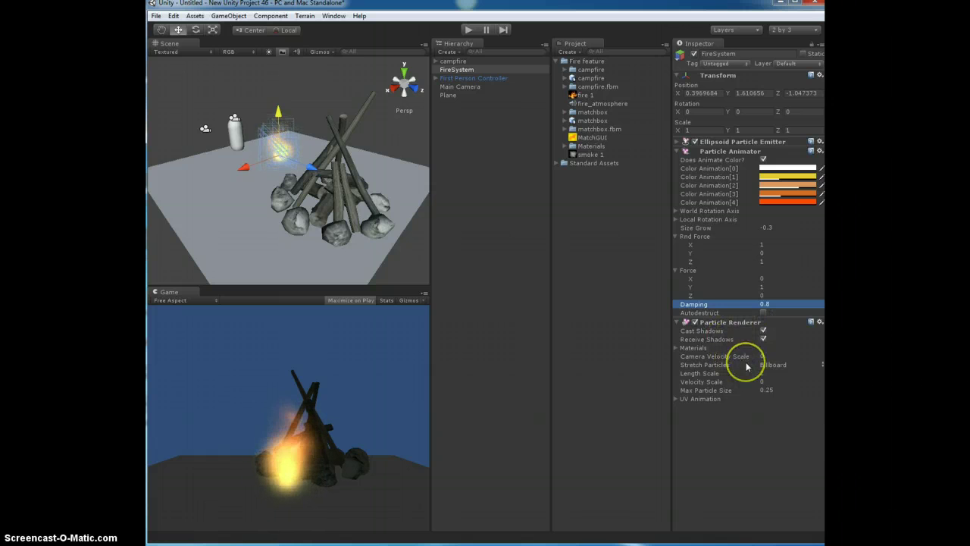
{"action": "key", "text": "alt"}
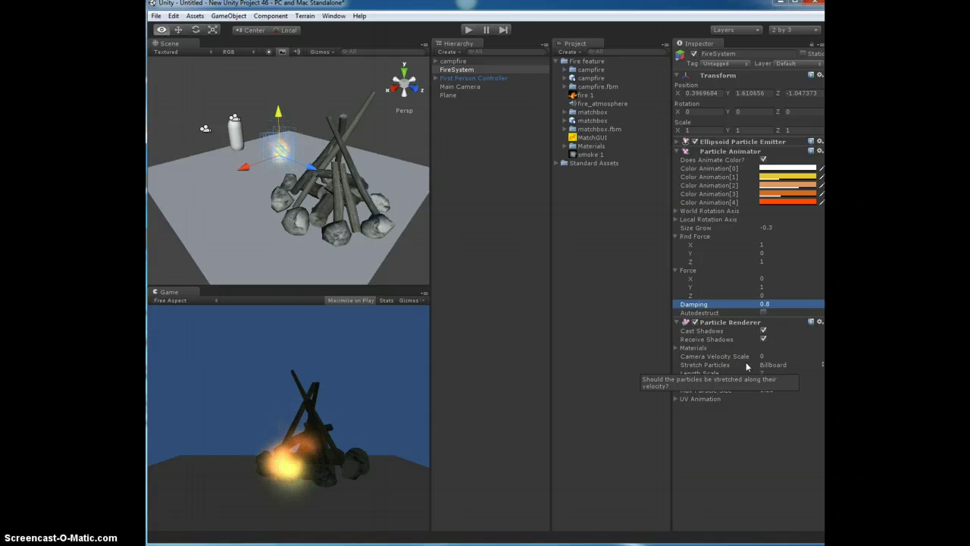